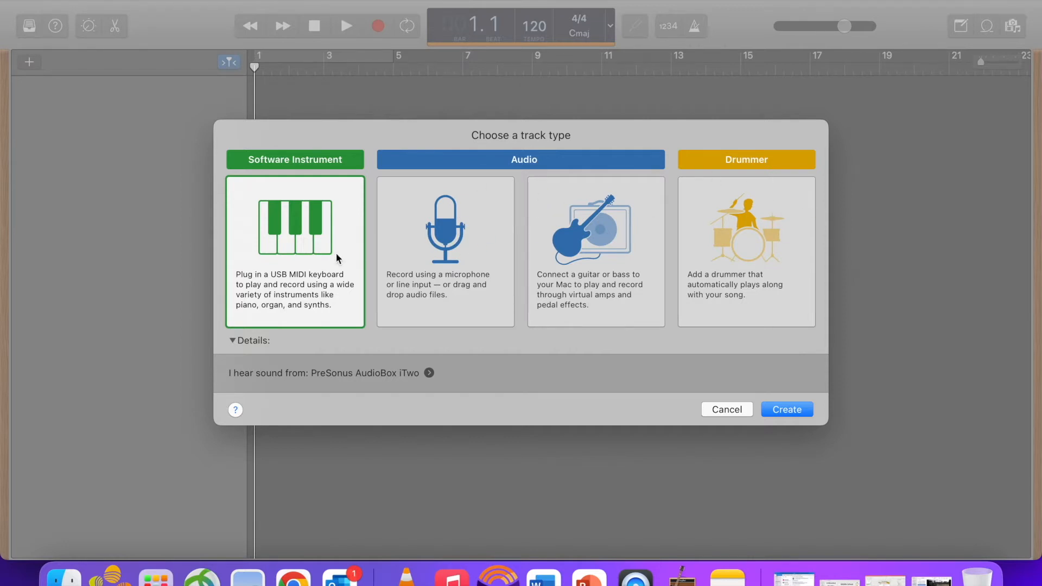
Step: Create a software instrument track and try out a few notes with Musical Typing
{"action": "double_click", "coordinate": [286, 211]}
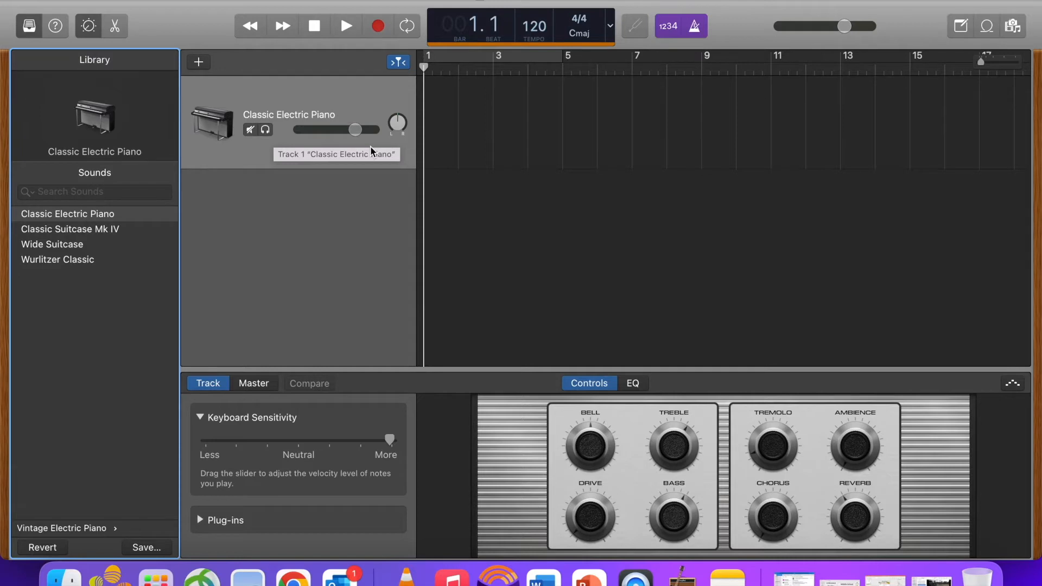
{"action": "key", "text": "super+k"}
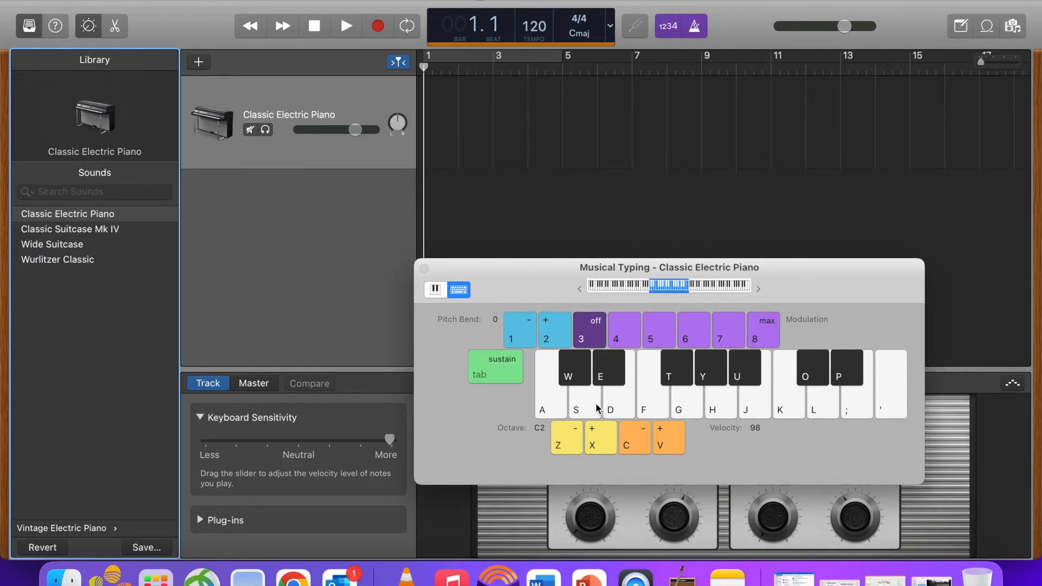
{"action": "key", "text": "a"}
{"action": "key", "text": "s"}
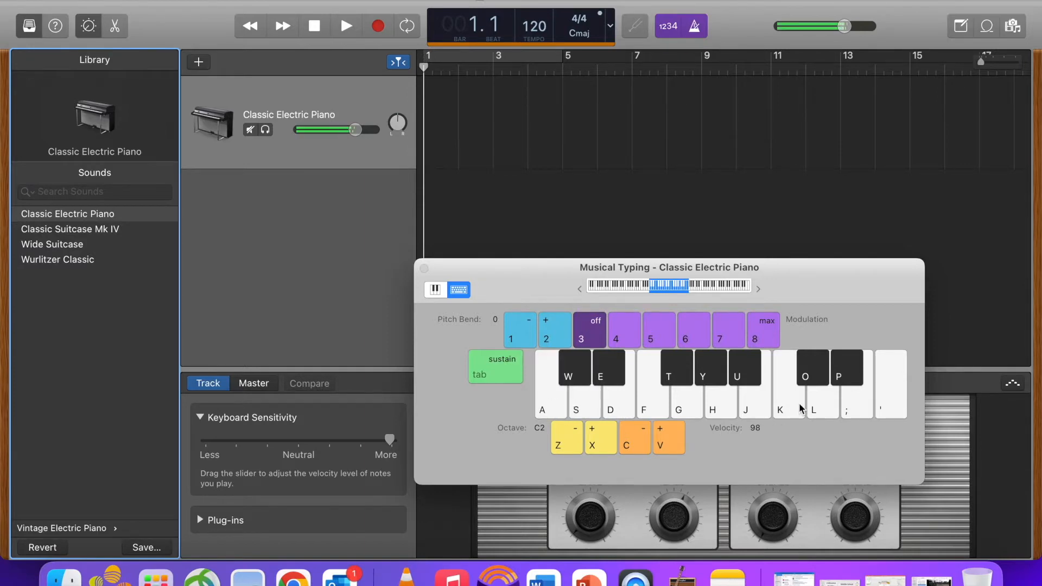
{"action": "left_click", "coordinate": [881, 410]}
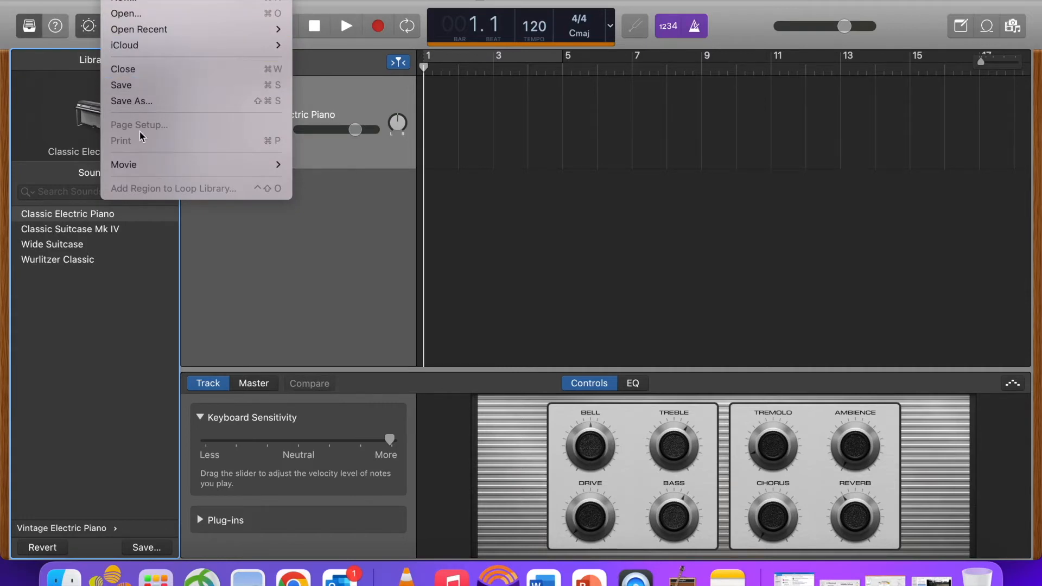
Step: Import the movie "Speed 1994 Bus Explosion Scene (1).mp4" from the Desktop into the project
{"action": "mouse_move", "coordinate": [146, 165]}
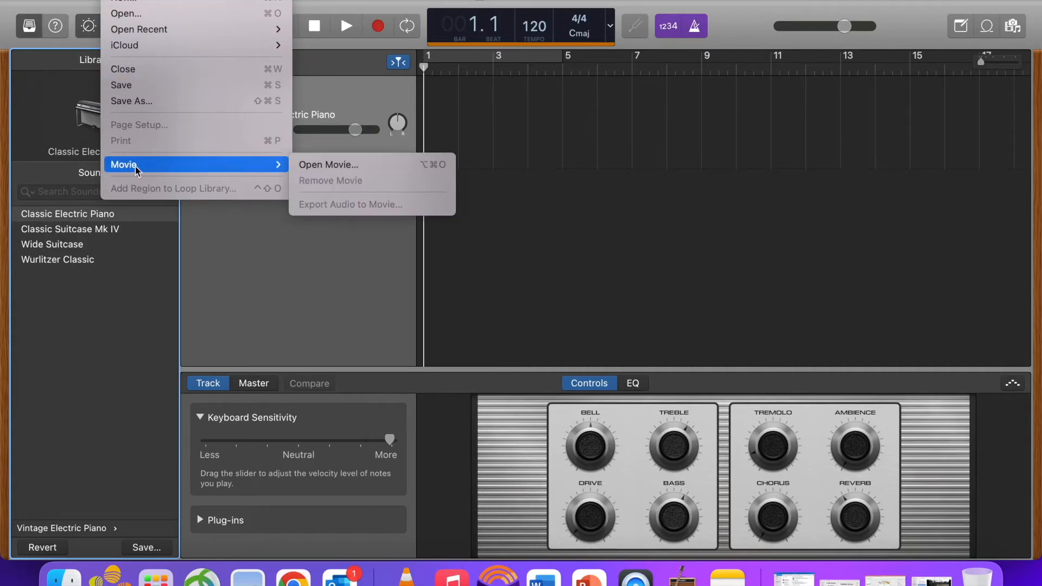
{"action": "left_click", "coordinate": [313, 165]}
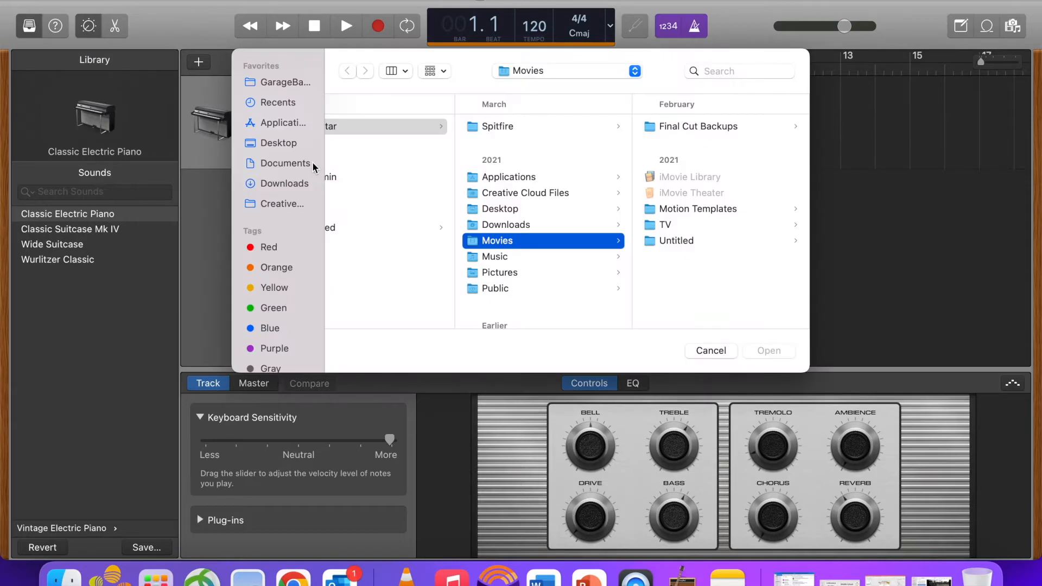
{"action": "left_click", "coordinate": [274, 143]}
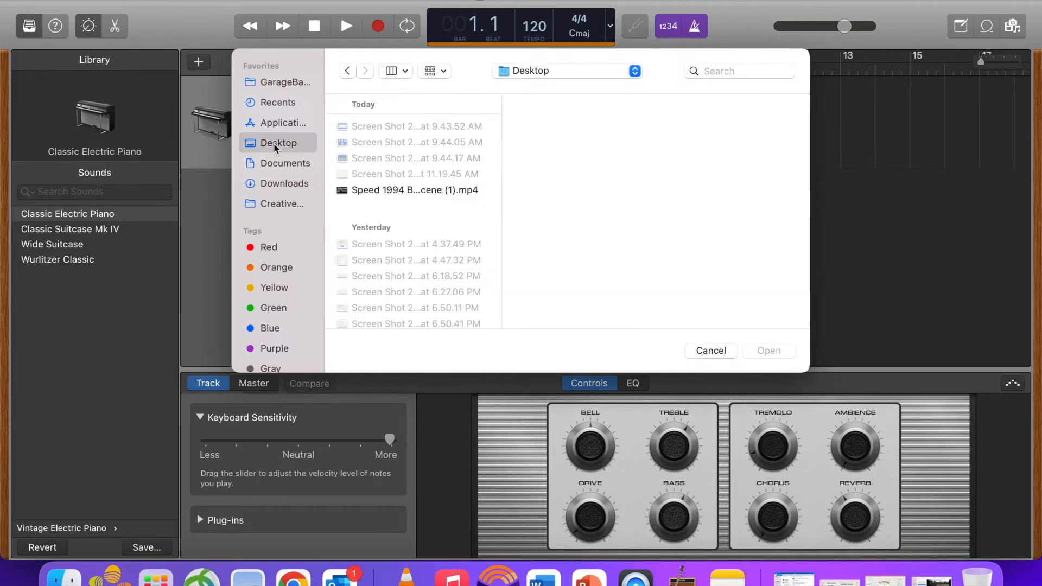
{"action": "double_click", "coordinate": [367, 191]}
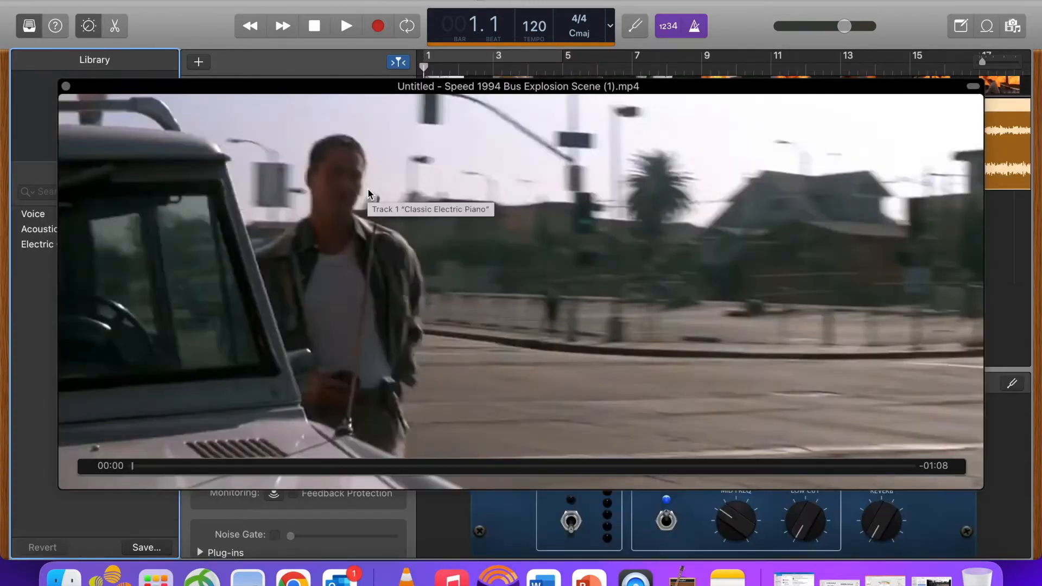
Step: Shrink the movie window to a small preview and place it below the tracks
{"action": "left_click_drag", "start_coordinate": [977, 486], "coordinate": [427, 304]}
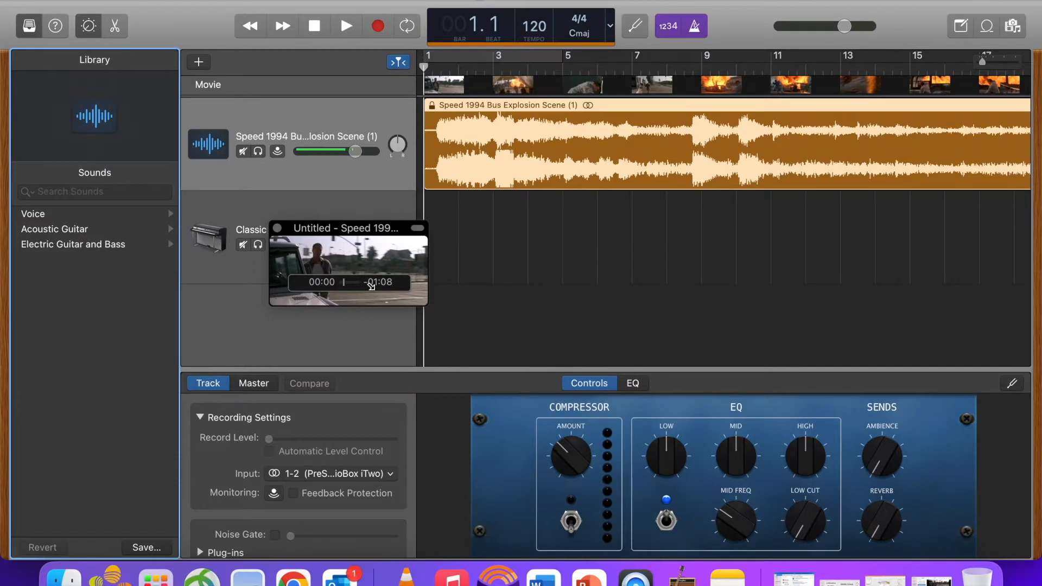
{"action": "left_click_drag", "start_coordinate": [315, 232], "coordinate": [420, 270]}
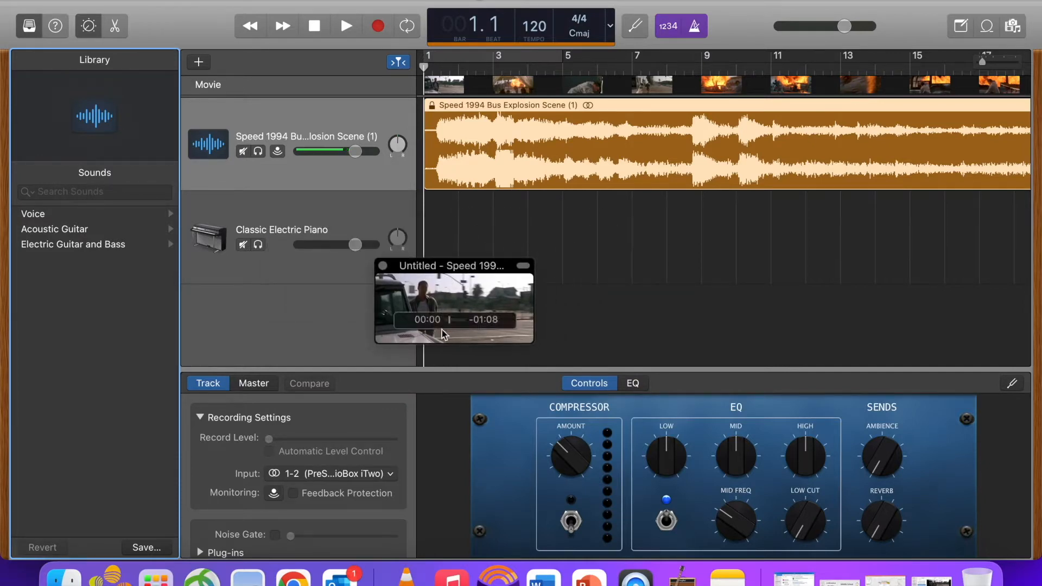
{"action": "left_click_drag", "start_coordinate": [533, 343], "coordinate": [606, 377]}
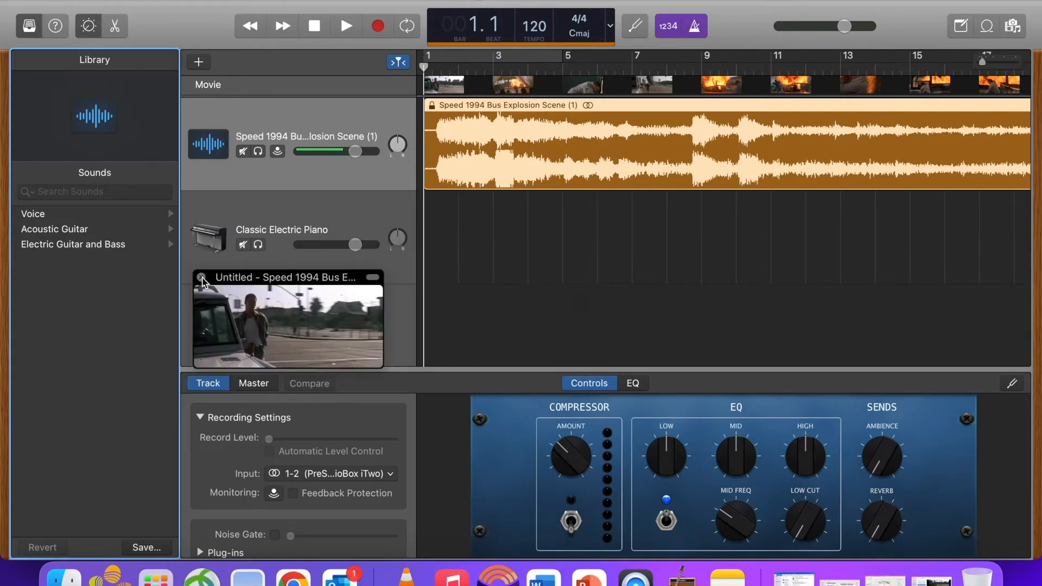
Step: Close and reopen the movie window, and reposition it just below the Classic Electric Piano track
{"action": "left_click", "coordinate": [202, 278]}
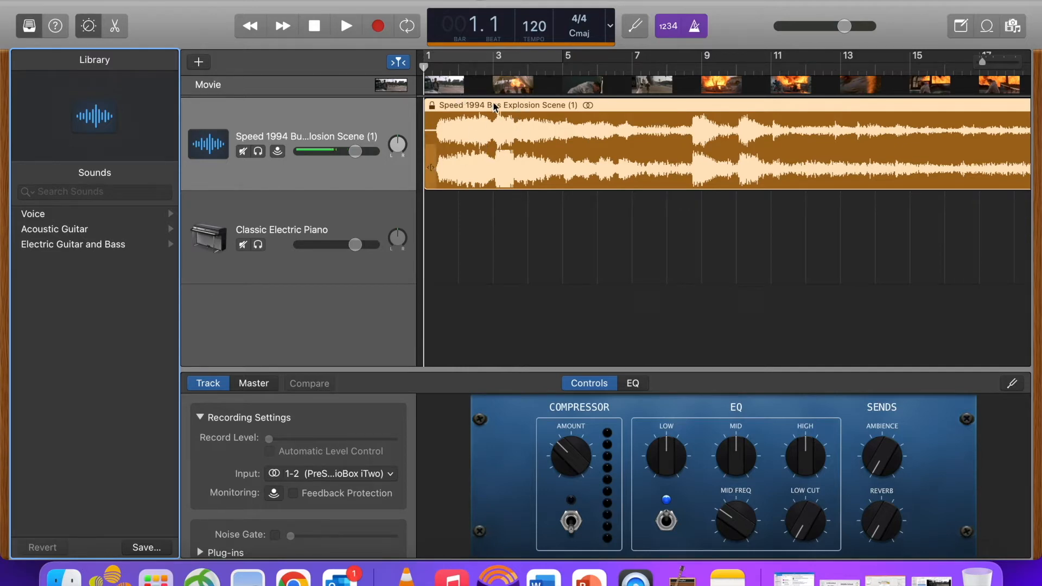
{"action": "left_click", "coordinate": [389, 87]}
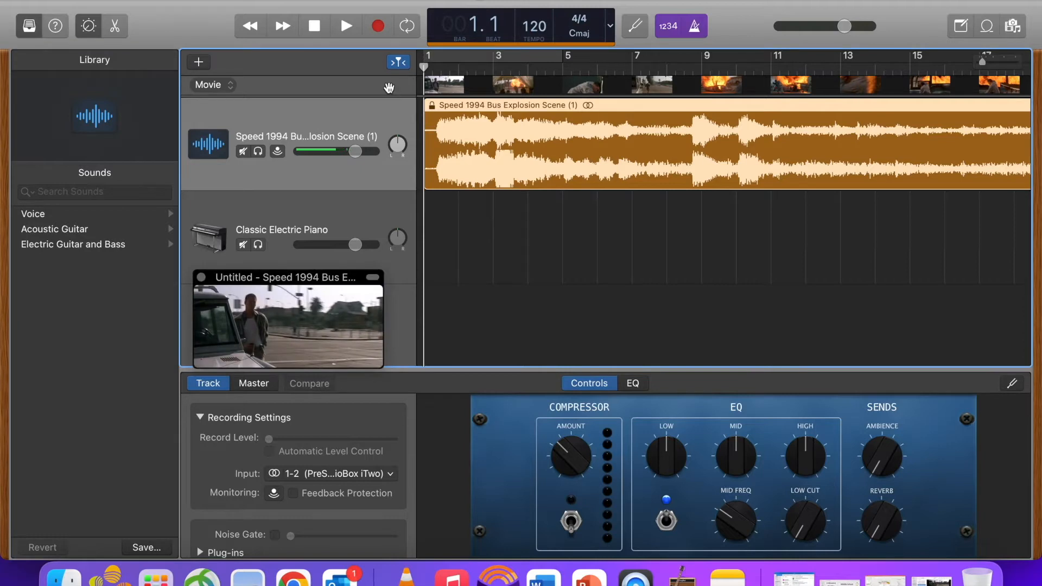
{"action": "left_click_drag", "start_coordinate": [353, 279], "coordinate": [375, 275]}
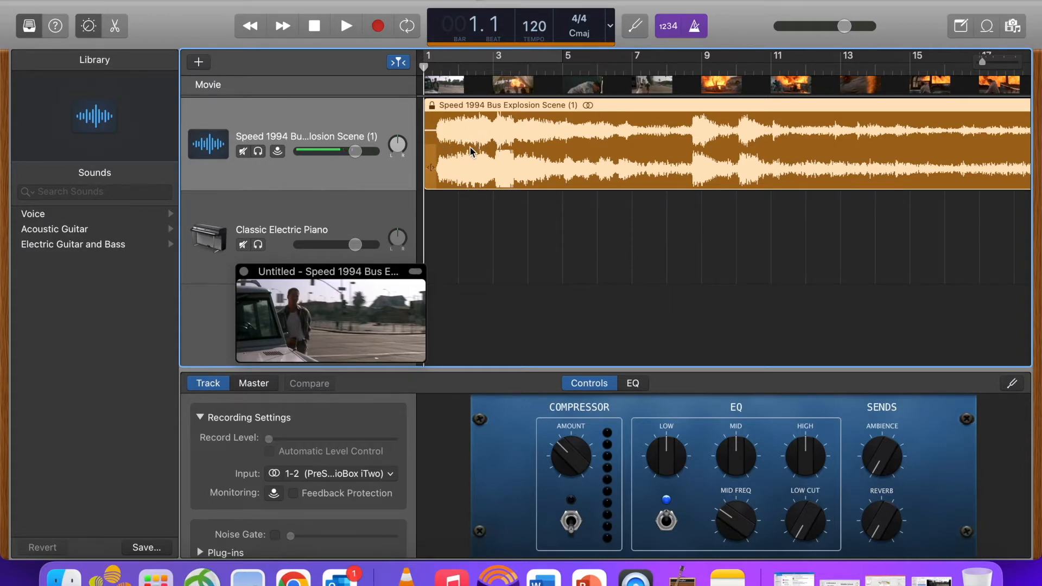
Step: Play the movie from the start, enlarge its window during playback, and stop around bar 5
{"action": "left_click", "coordinate": [346, 27]}
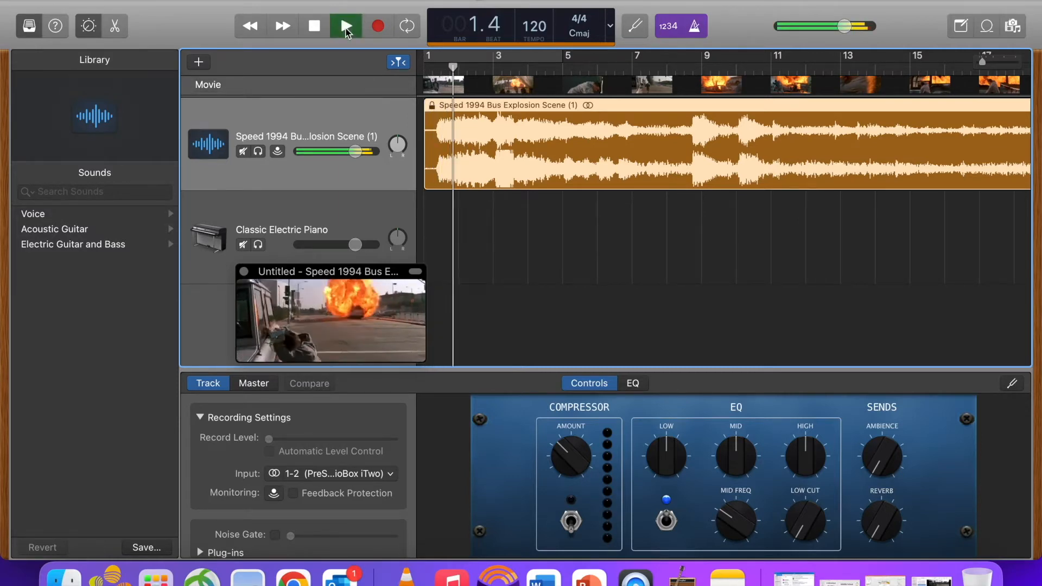
{"action": "left_click_drag", "start_coordinate": [422, 266], "coordinate": [554, 210]}
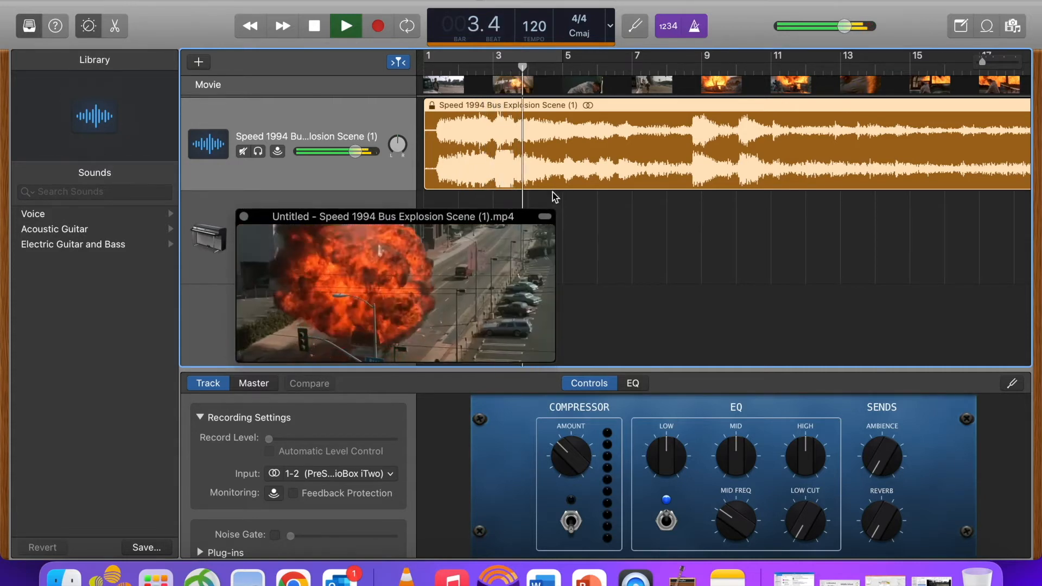
{"action": "left_click", "coordinate": [317, 35]}
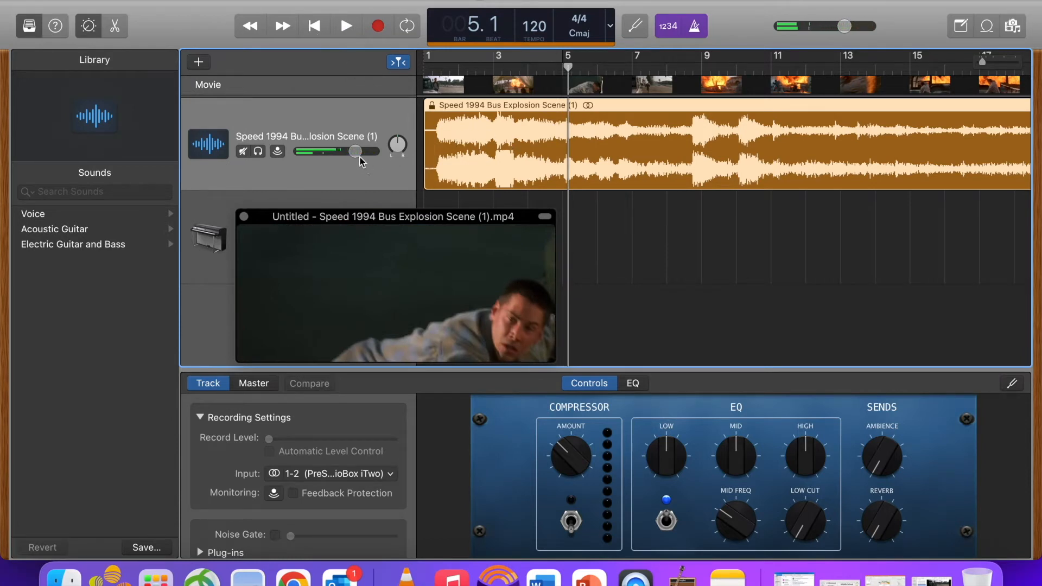
Step: Lower the movie audio track to a quiet but audible volume and return the playhead to the start
{"action": "left_click_drag", "start_coordinate": [360, 157], "coordinate": [162, 175]}
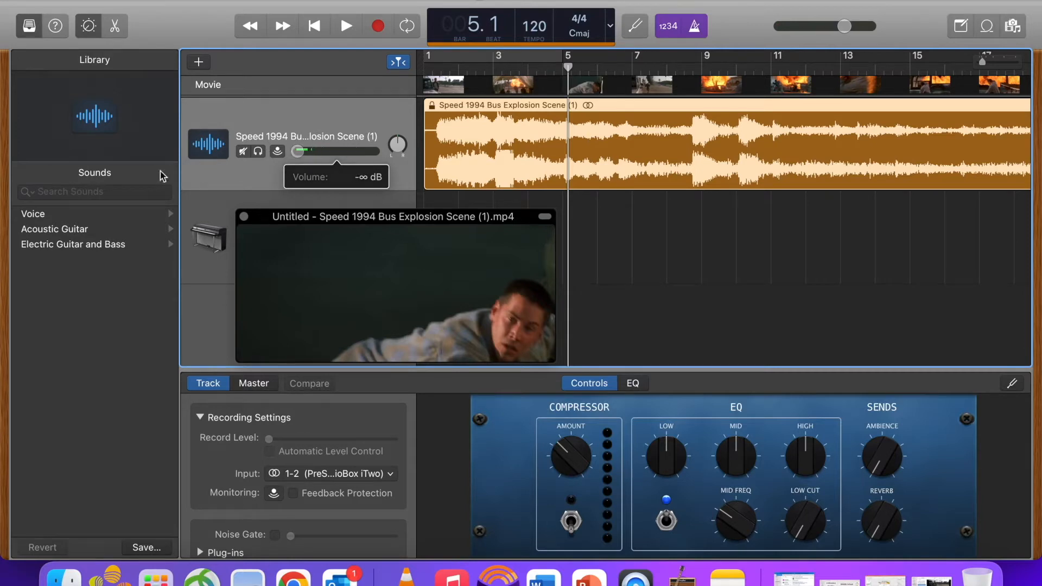
{"action": "left_click", "coordinate": [242, 152]}
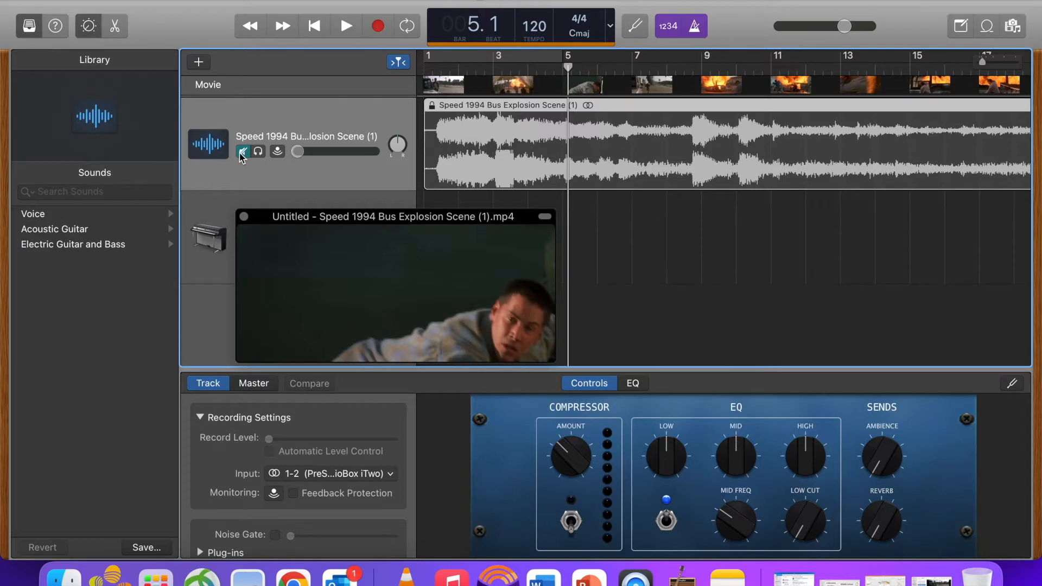
{"action": "left_click", "coordinate": [242, 152]}
{"action": "mouse_move", "coordinate": [298, 151]}
{"action": "left_click_drag", "start_coordinate": [298, 151], "coordinate": [319, 151]}
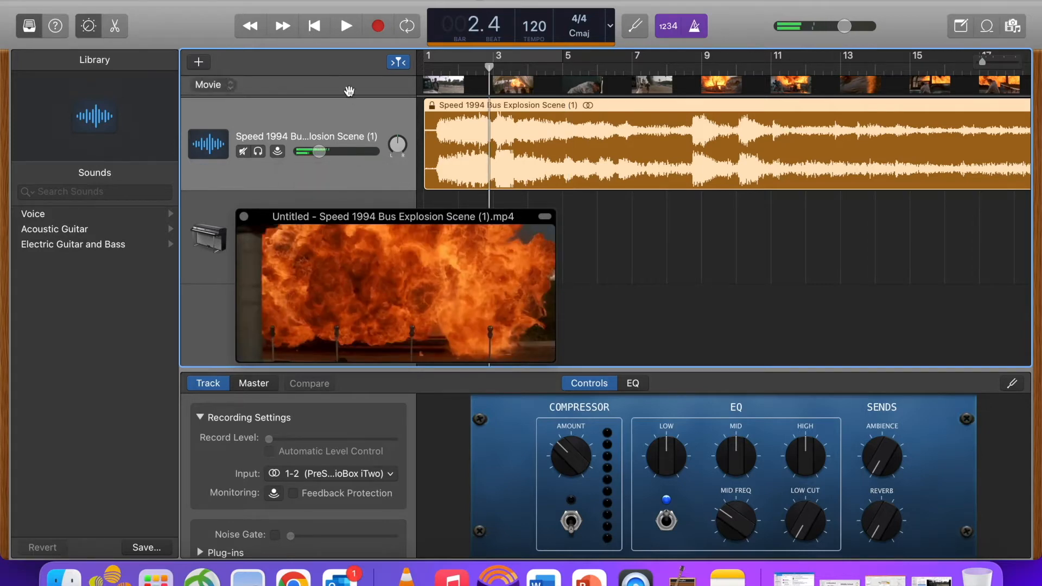
{"action": "left_click", "coordinate": [314, 26]}
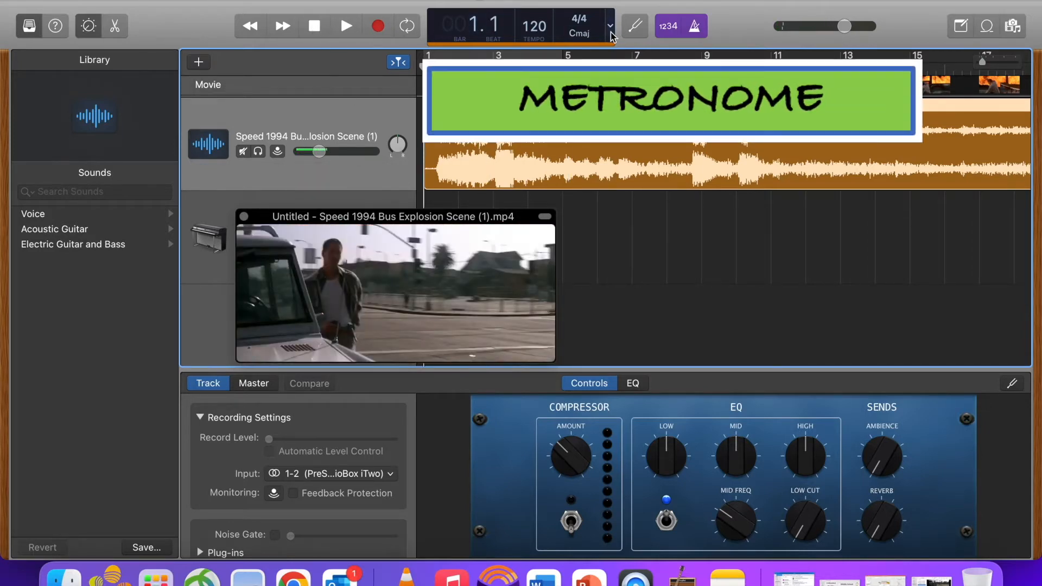
Step: Turn the metronome click off and back on, and set the project tempo to 90
{"action": "left_click", "coordinate": [695, 29]}
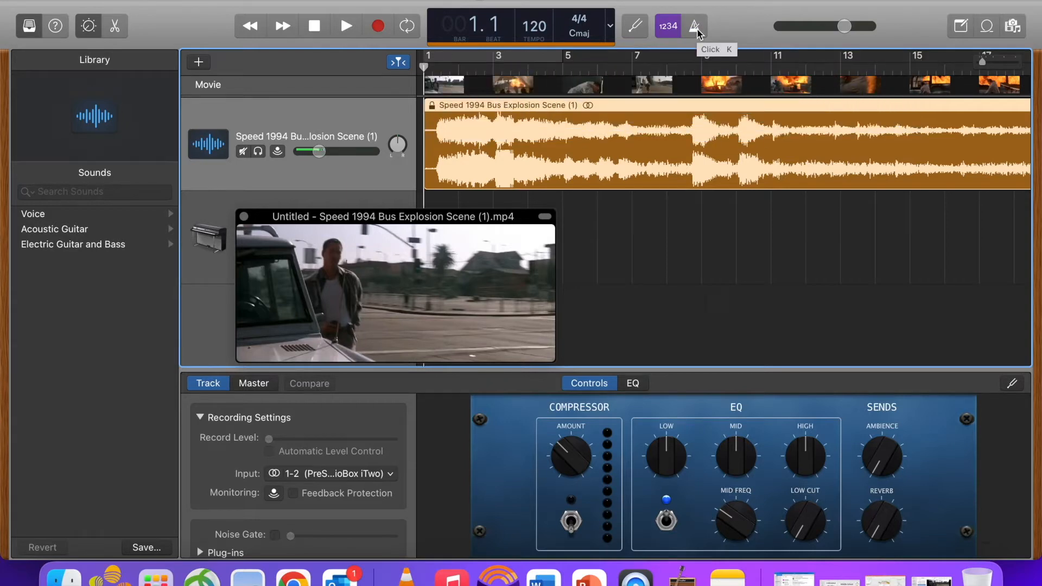
{"action": "left_click", "coordinate": [697, 31]}
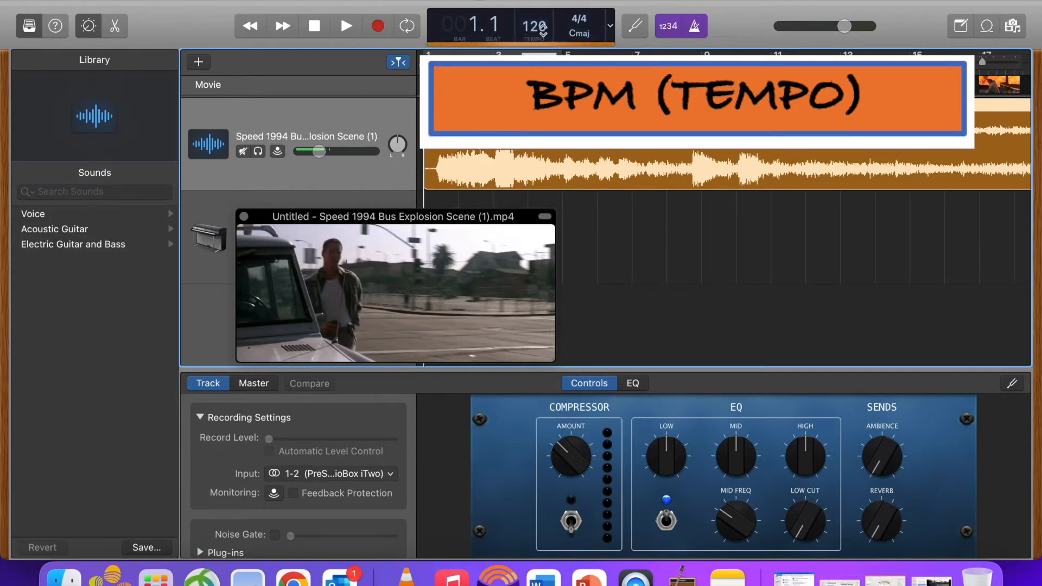
{"action": "left_click_drag", "start_coordinate": [534, 26], "coordinate": [534, 48]}
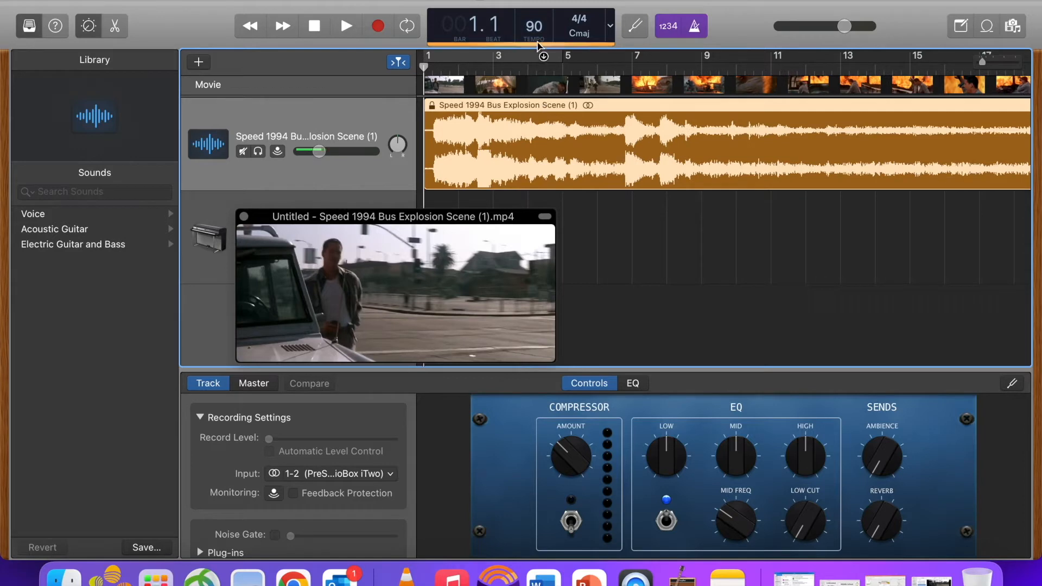
Step: Place the playhead at bar 3 and move the movie window clear of the instrument track's header
{"action": "left_click", "coordinate": [499, 56]}
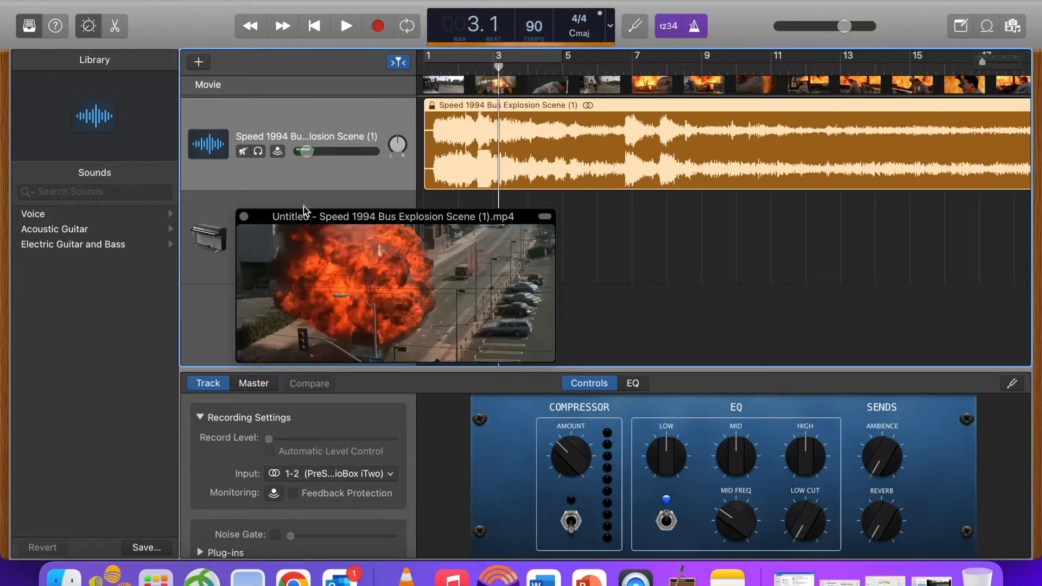
{"action": "left_click_drag", "start_coordinate": [304, 206], "coordinate": [519, 202]}
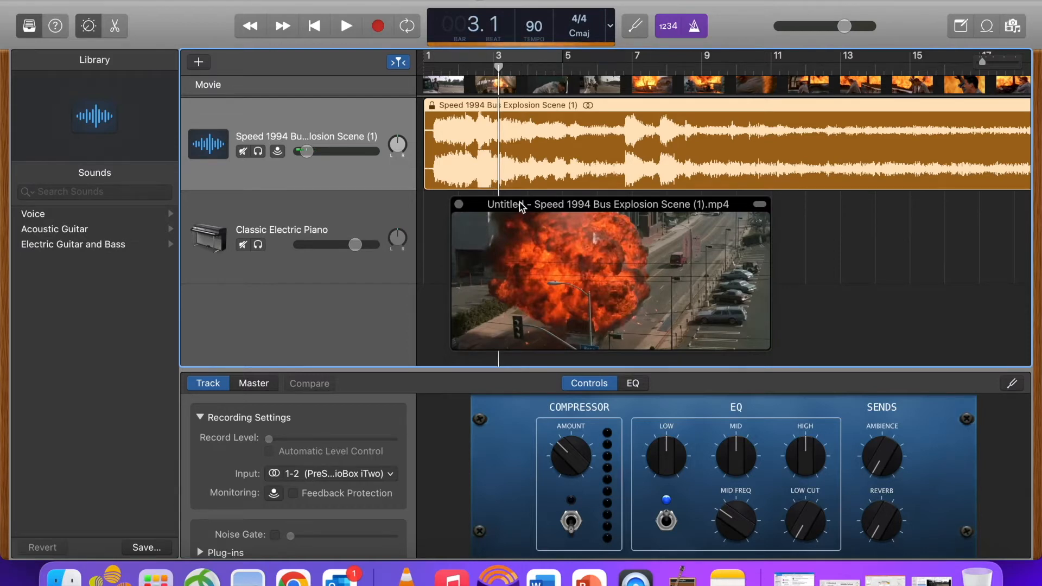
{"action": "left_click_drag", "start_coordinate": [520, 203], "coordinate": [596, 199]}
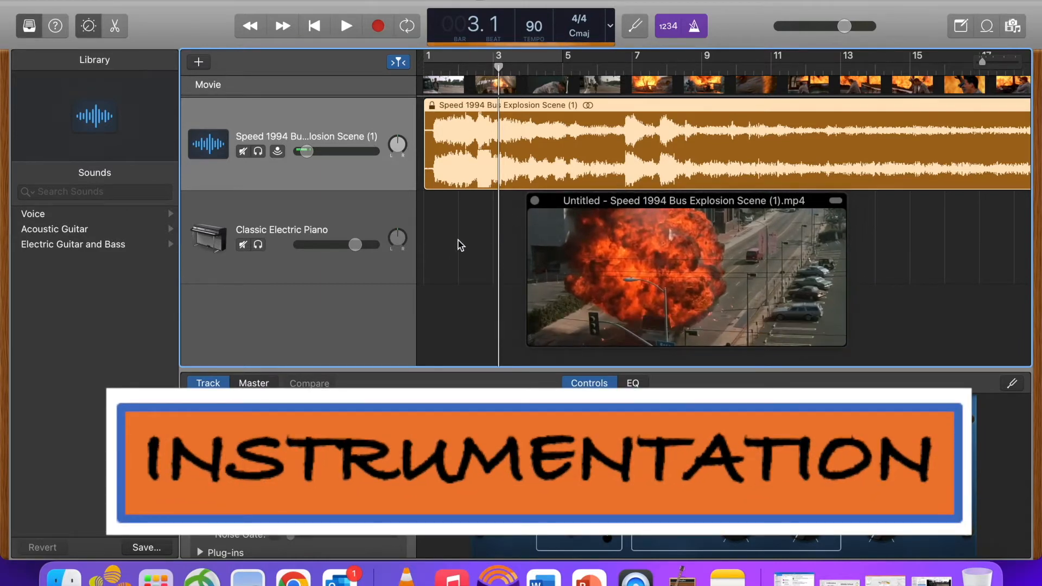
Step: Change the Classic Electric Piano track's sound to Smart Strings from the Orchestral Strings category
{"action": "left_click", "coordinate": [253, 219]}
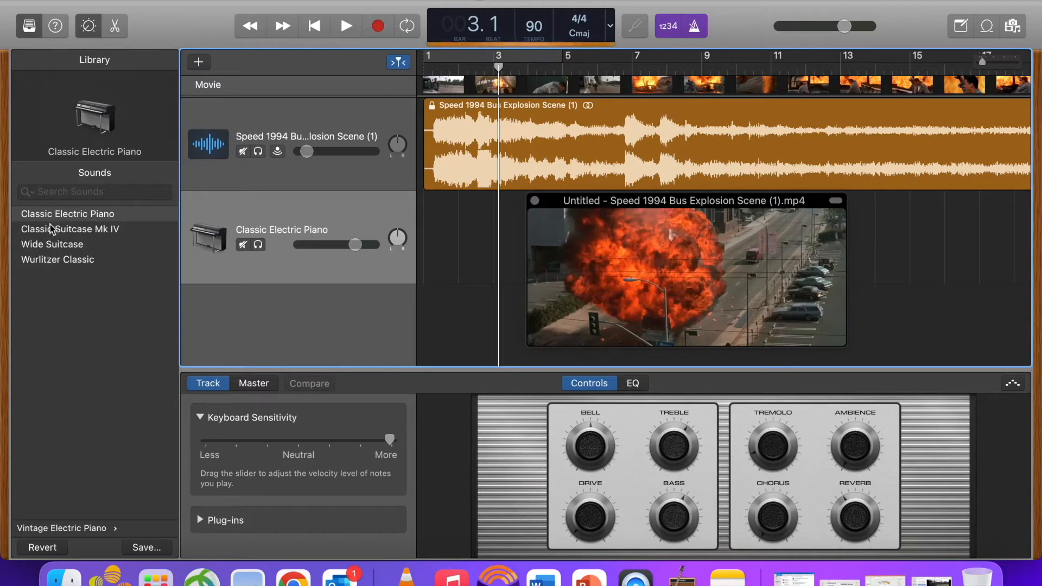
{"action": "scroll", "coordinate": [53, 263], "scroll_direction": "left", "scroll_amount": 5}
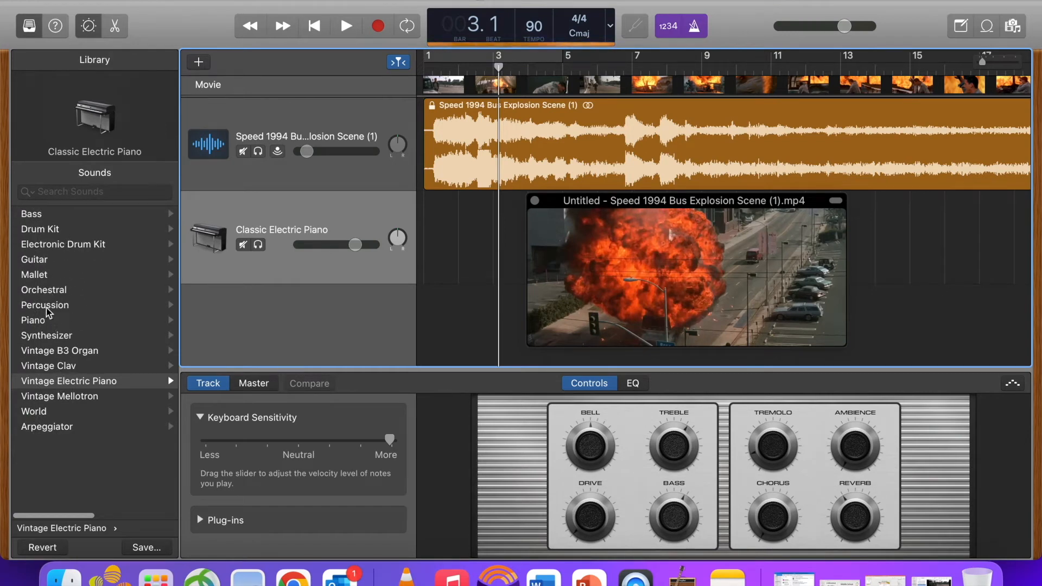
{"action": "left_click", "coordinate": [47, 290]}
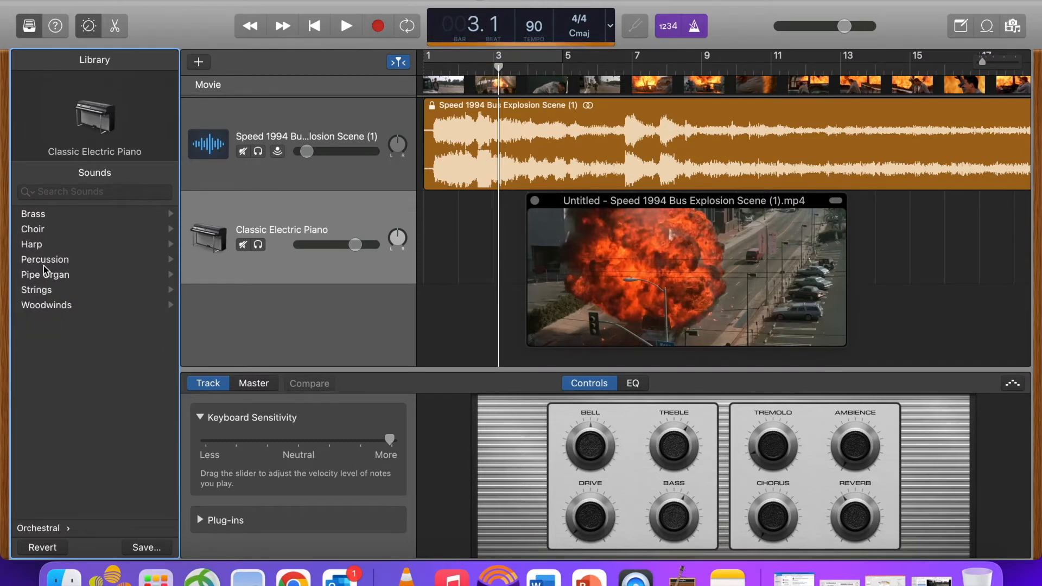
{"action": "left_click", "coordinate": [46, 289]}
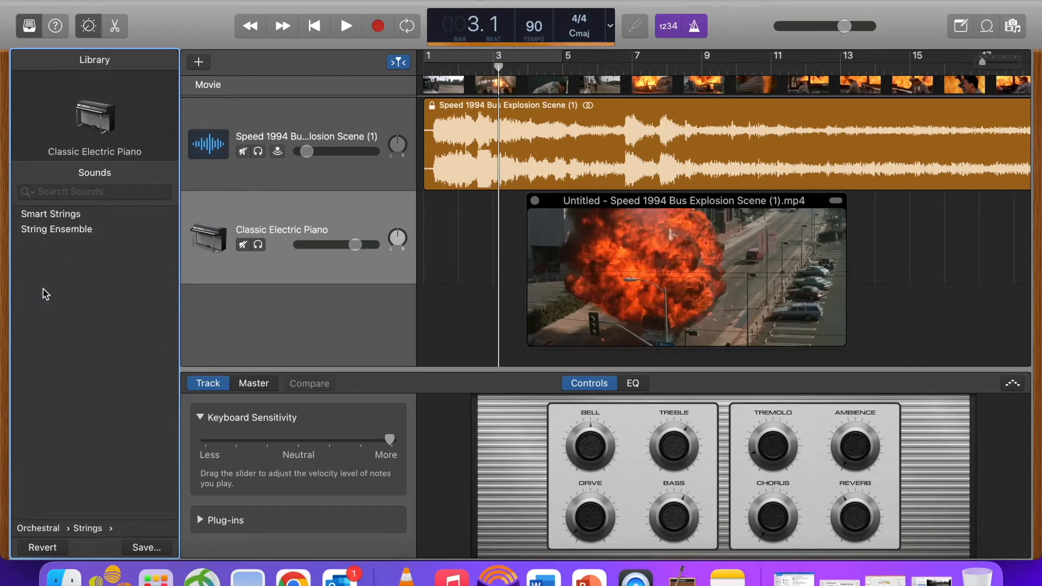
{"action": "left_click", "coordinate": [46, 213]}
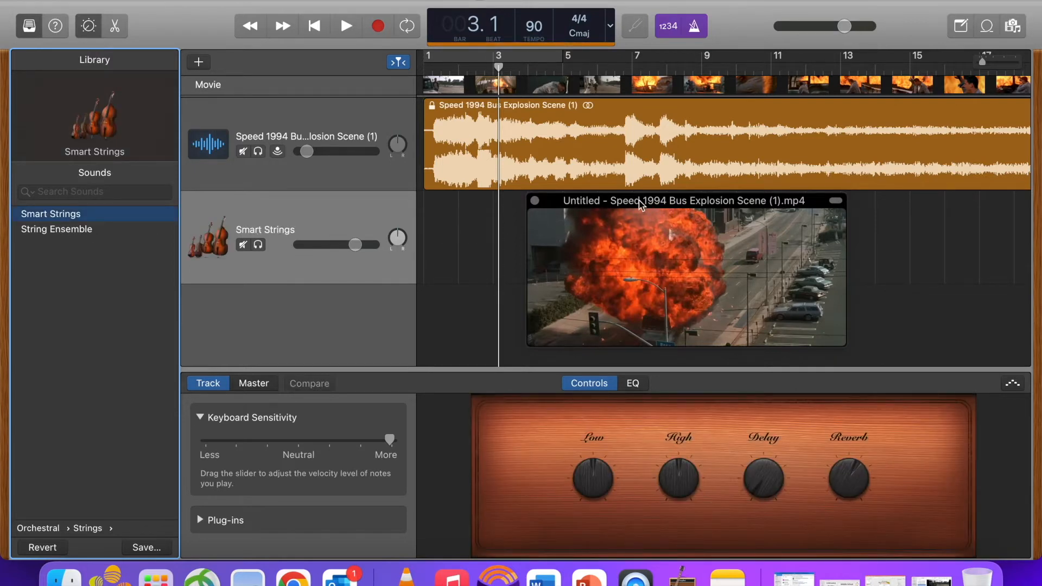
Step: Move the movie window clear of the timeline and record an eight-bar Smart Strings part starting at bar 1
{"action": "left_click_drag", "start_coordinate": [639, 200], "coordinate": [287, 275]}
{"action": "left_click_drag", "start_coordinate": [440, 275], "coordinate": [262, 282]}
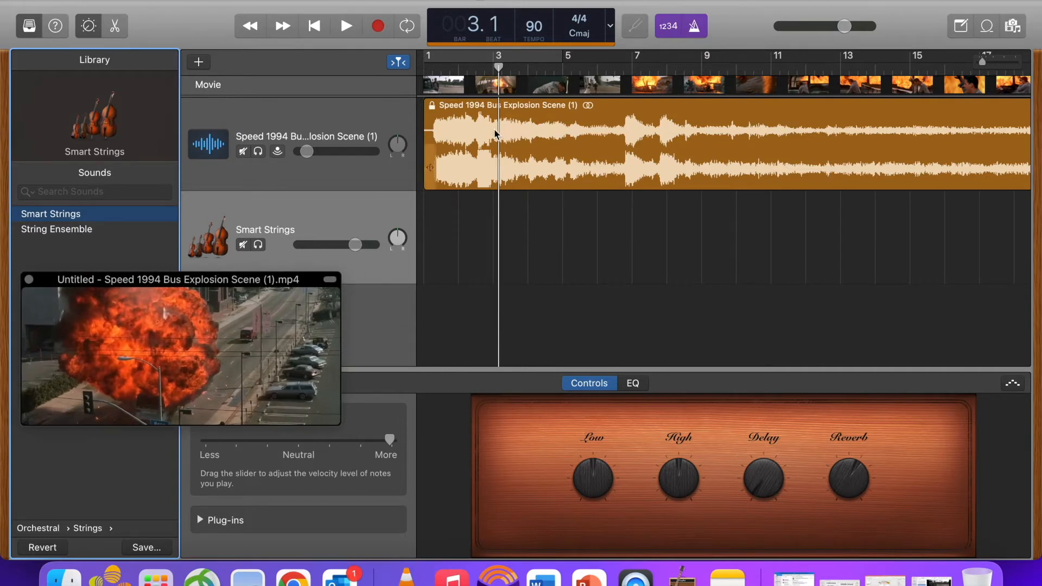
{"action": "left_click_drag", "start_coordinate": [498, 67], "coordinate": [415, 81]}
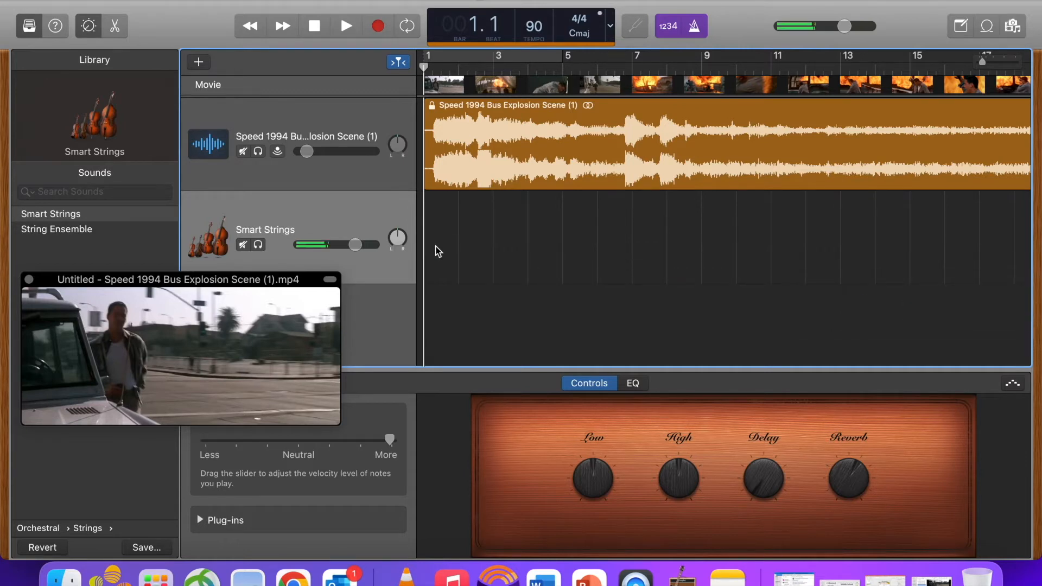
{"action": "left_click", "coordinate": [377, 35]}
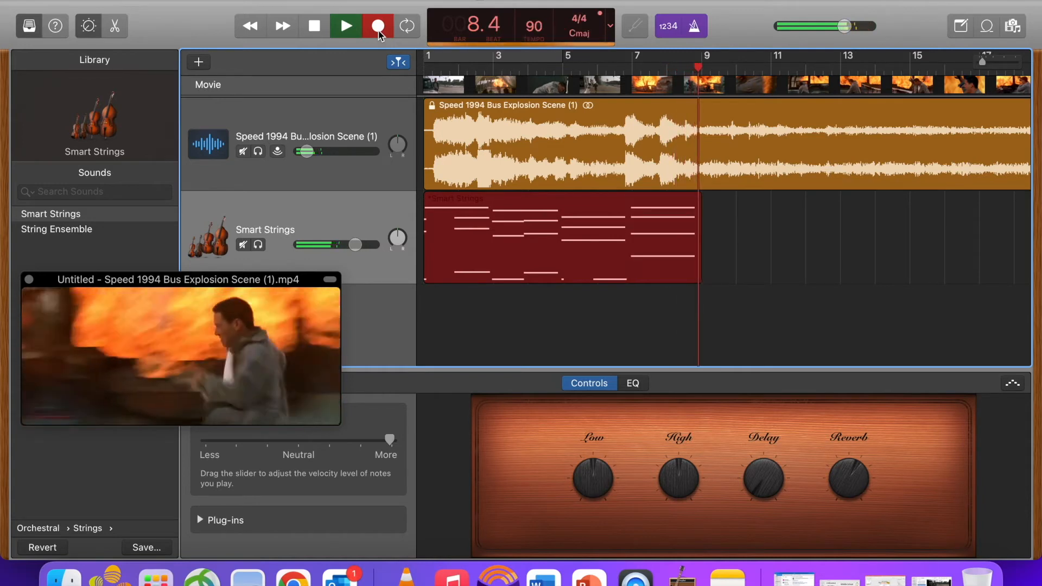
{"action": "key", "text": "space"}
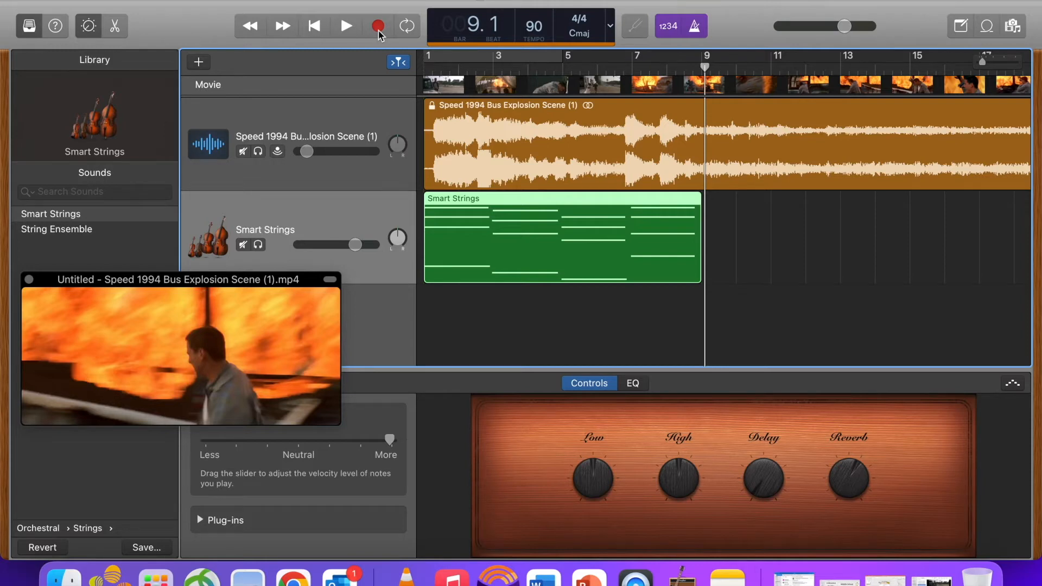
Step: Open the Smart Strings region in the Piano Roll, enlarge the editor and audition notes of the first chord
{"action": "double_click", "coordinate": [516, 225]}
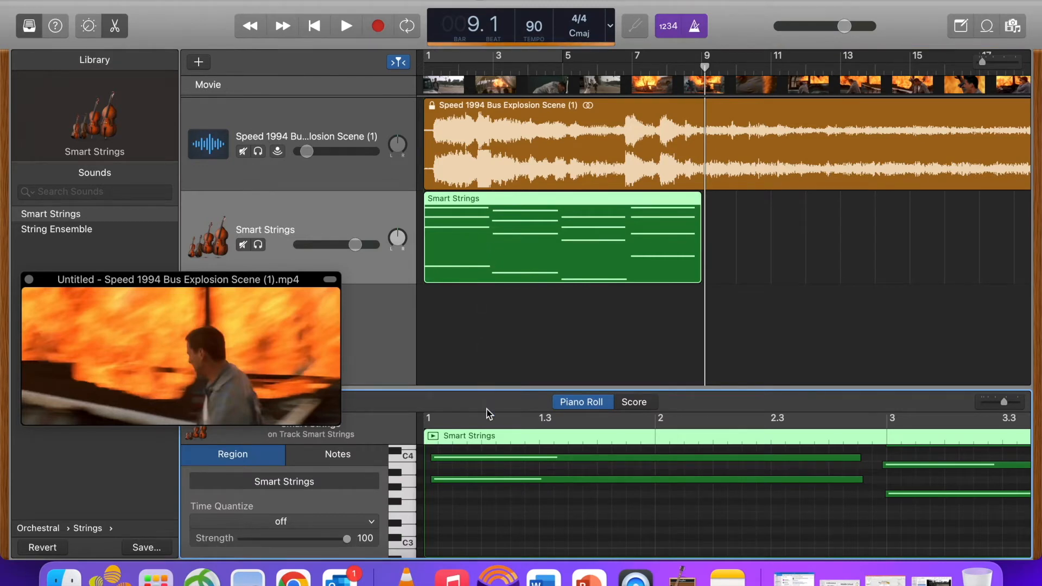
{"action": "left_click_drag", "start_coordinate": [482, 390], "coordinate": [456, 322]}
{"action": "left_click", "coordinate": [454, 389]}
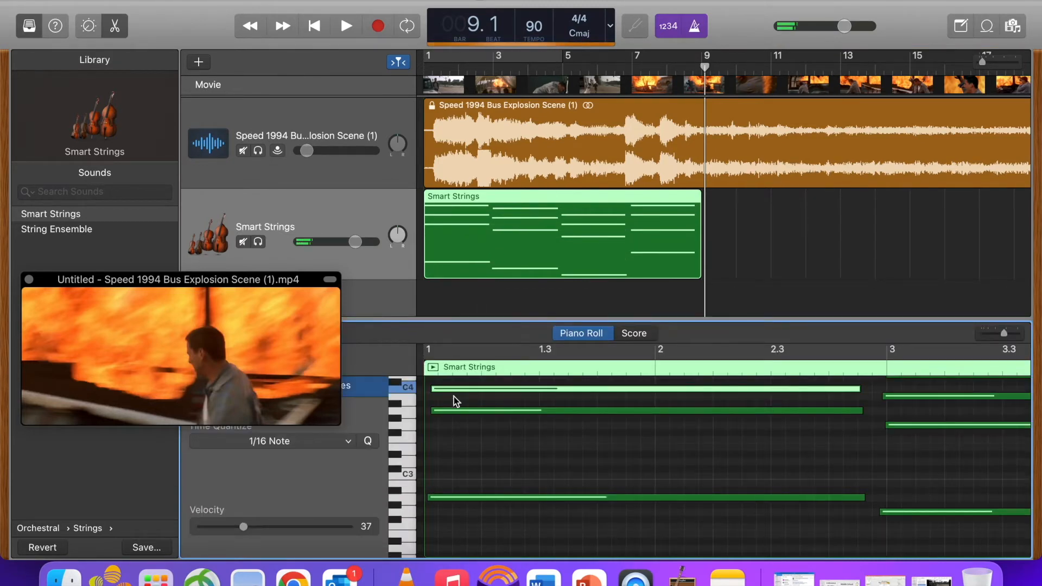
{"action": "left_click", "coordinate": [457, 411]}
{"action": "left_click", "coordinate": [474, 497]}
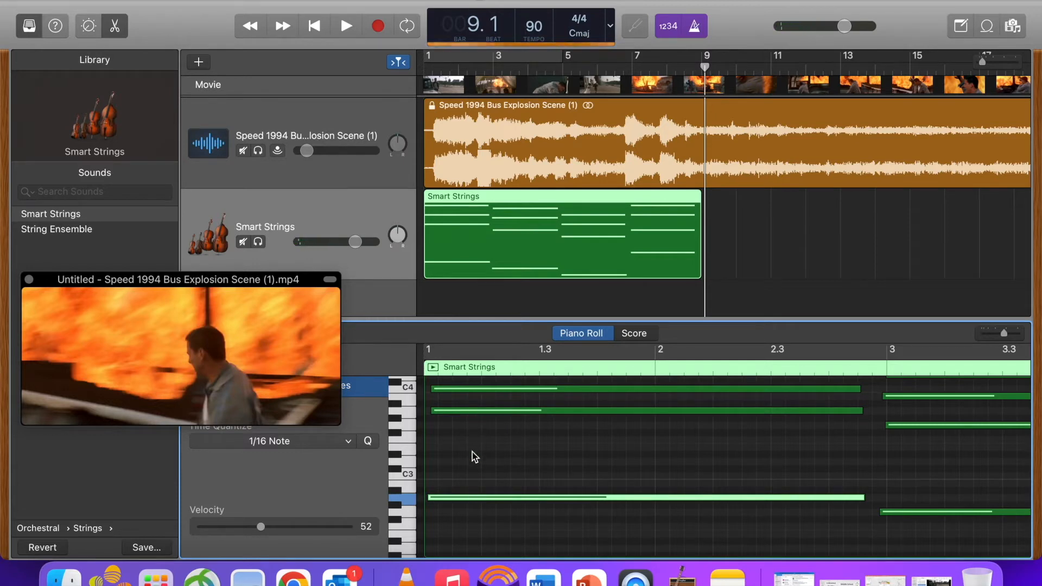
{"action": "left_click", "coordinate": [500, 447]}
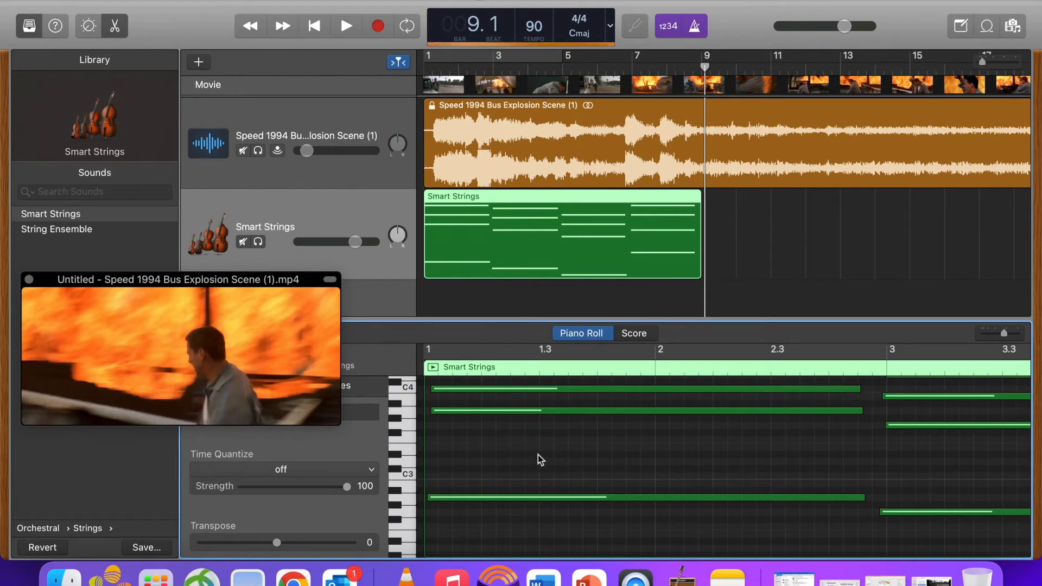
Step: Quantize all notes in the Smart Strings region to 1/4 Note
{"action": "key", "text": "super+a"}
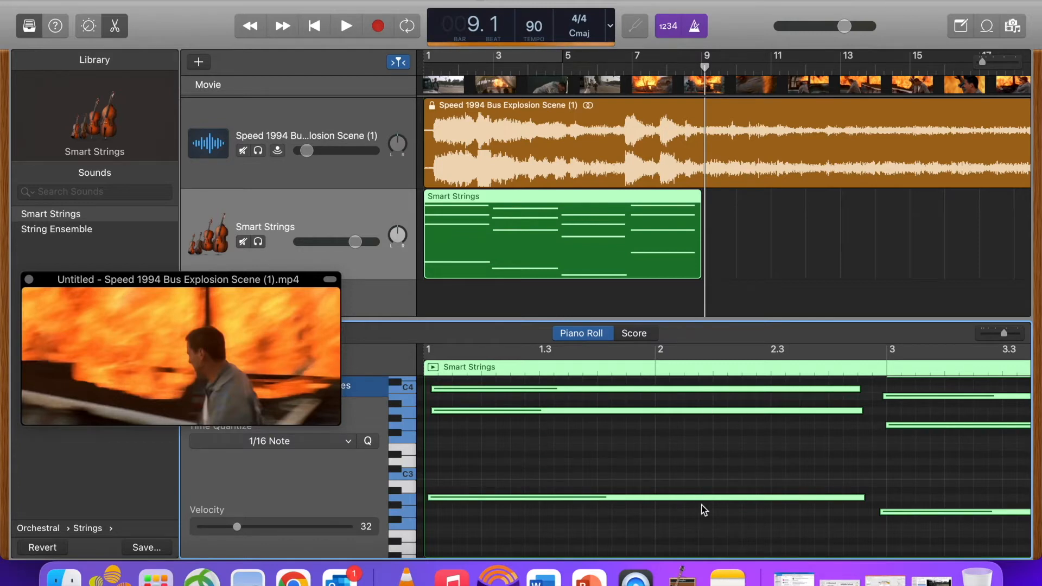
{"action": "left_click", "coordinate": [348, 442]}
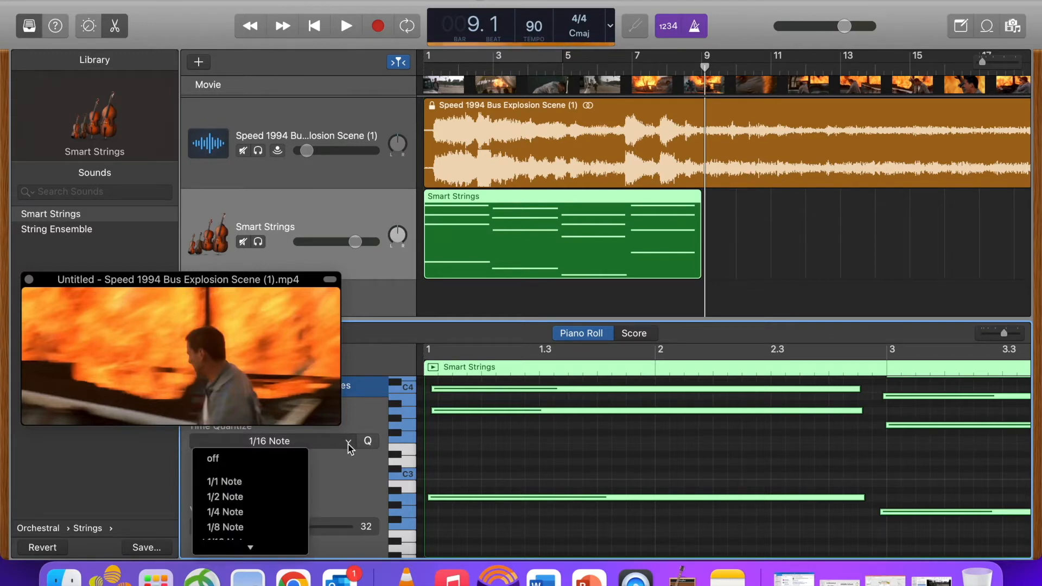
{"action": "left_click", "coordinate": [239, 518]}
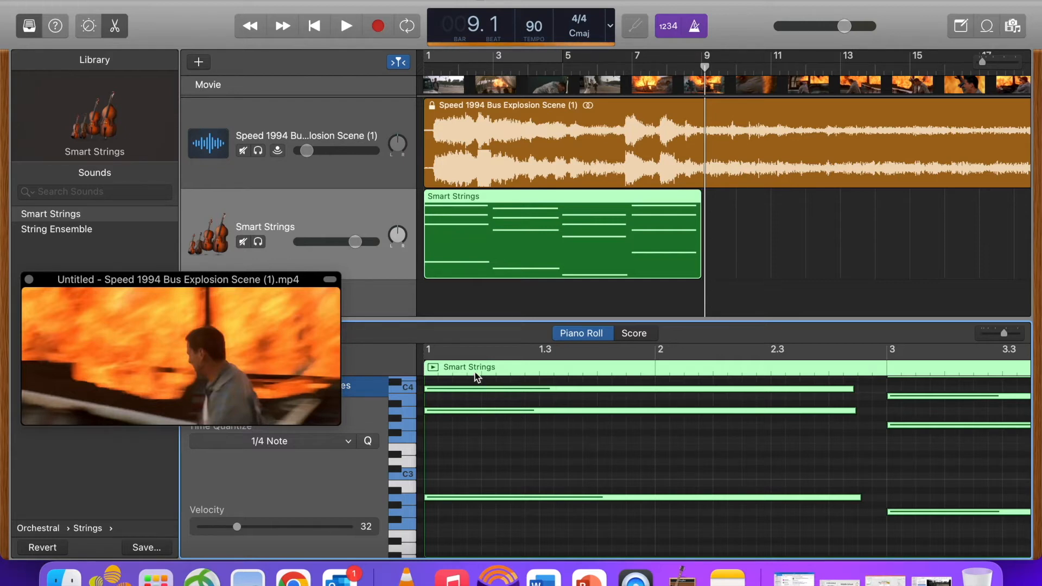
Step: Play the scene from the start to check the quantized strings, stopping in bar 4
{"action": "left_click", "coordinate": [313, 27]}
{"action": "key", "text": "space"}
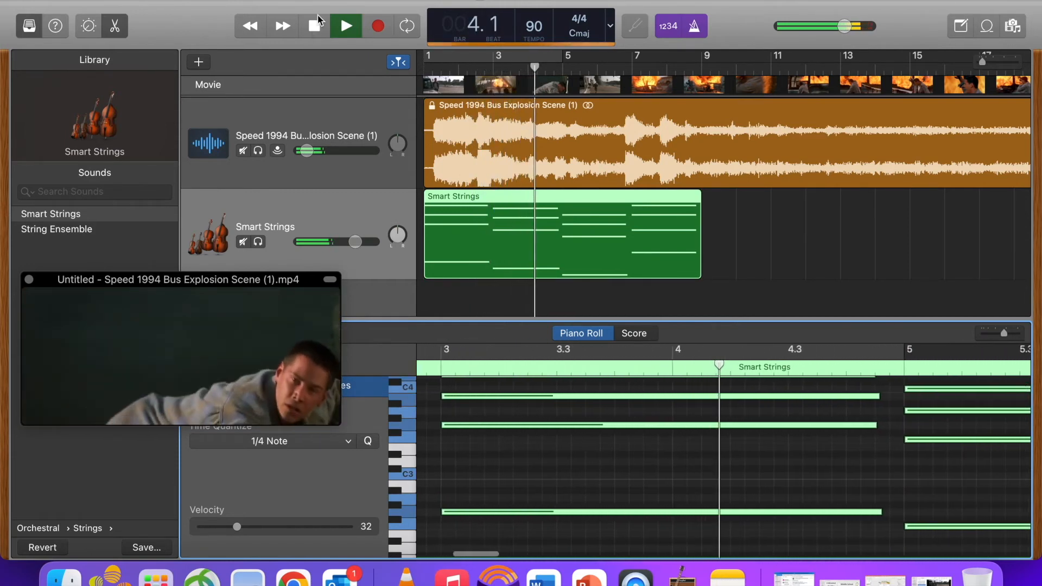
{"action": "left_click", "coordinate": [315, 28]}
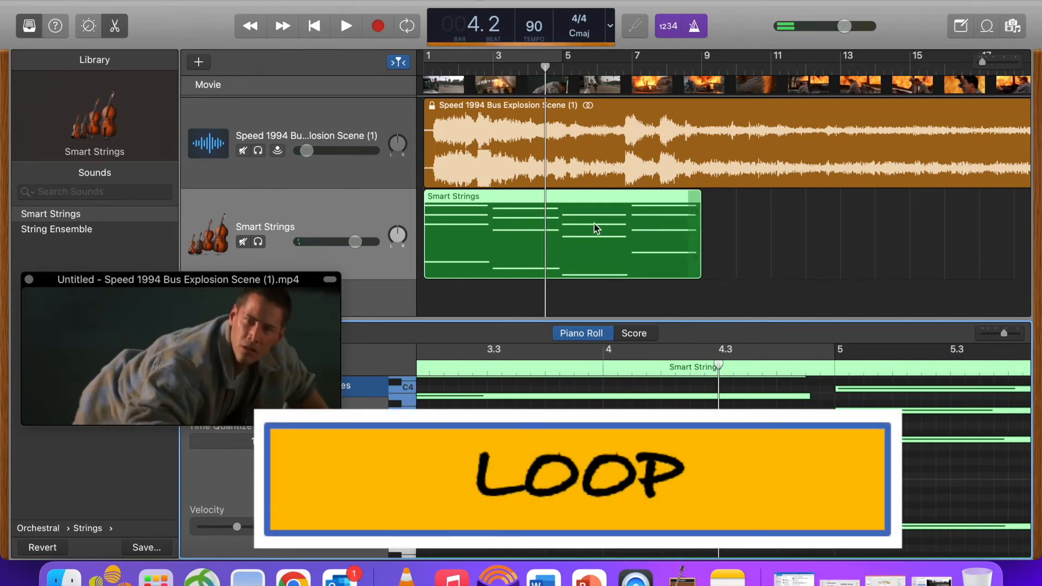
Step: Turn on looping for the Smart Strings region and zoom the timeline out to show the whole movie track
{"action": "right_click", "coordinate": [596, 228]}
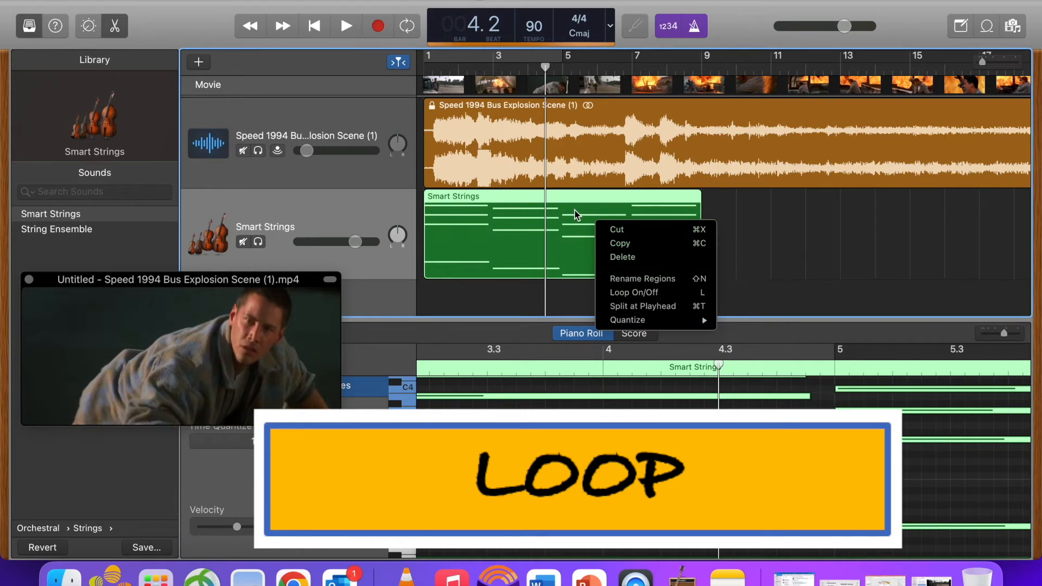
{"action": "left_click", "coordinate": [559, 225]}
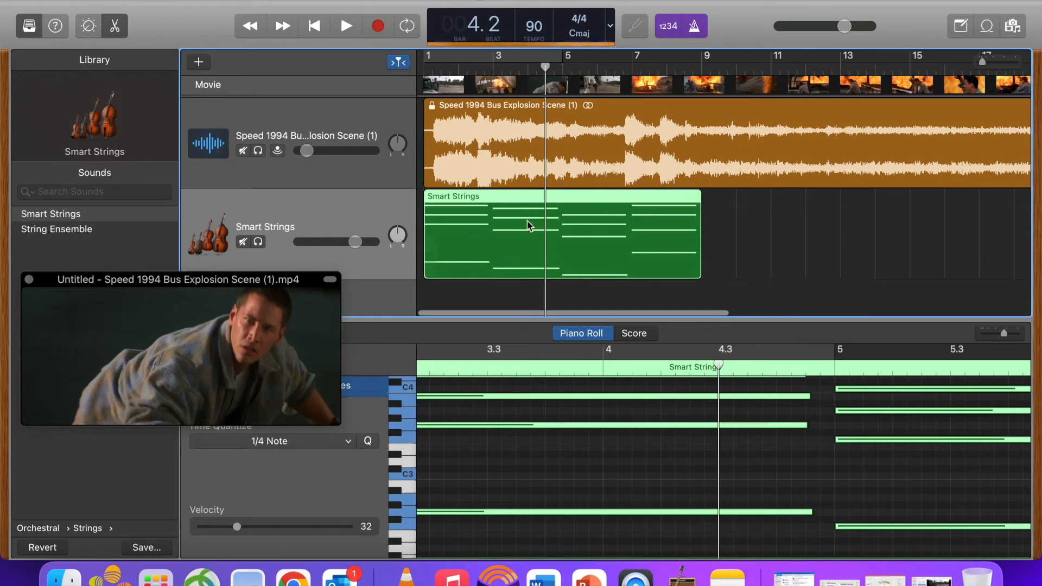
{"action": "right_click", "coordinate": [567, 218]}
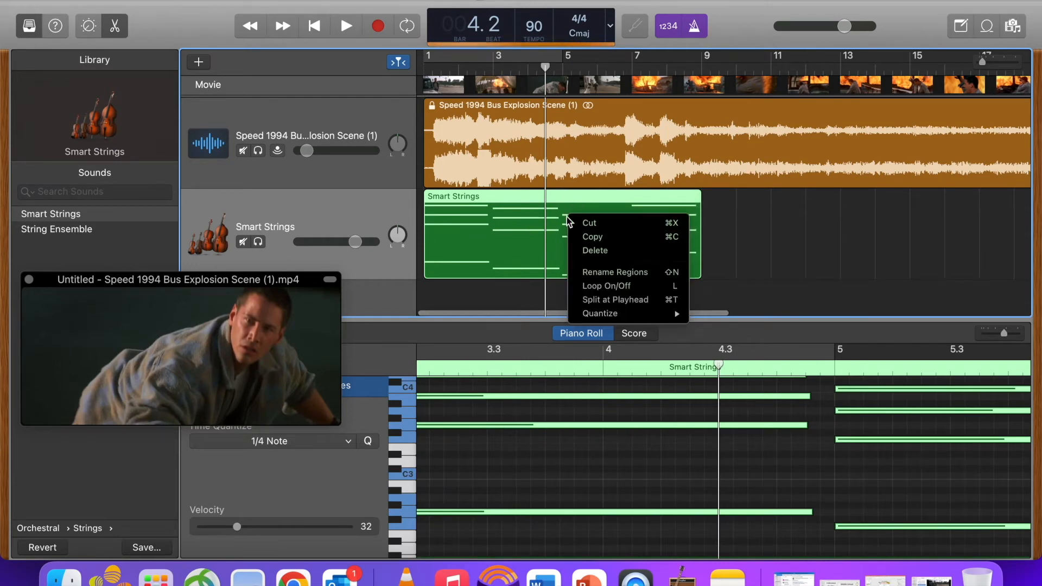
{"action": "left_click", "coordinate": [617, 288]}
{"action": "key", "text": "super+Left"}
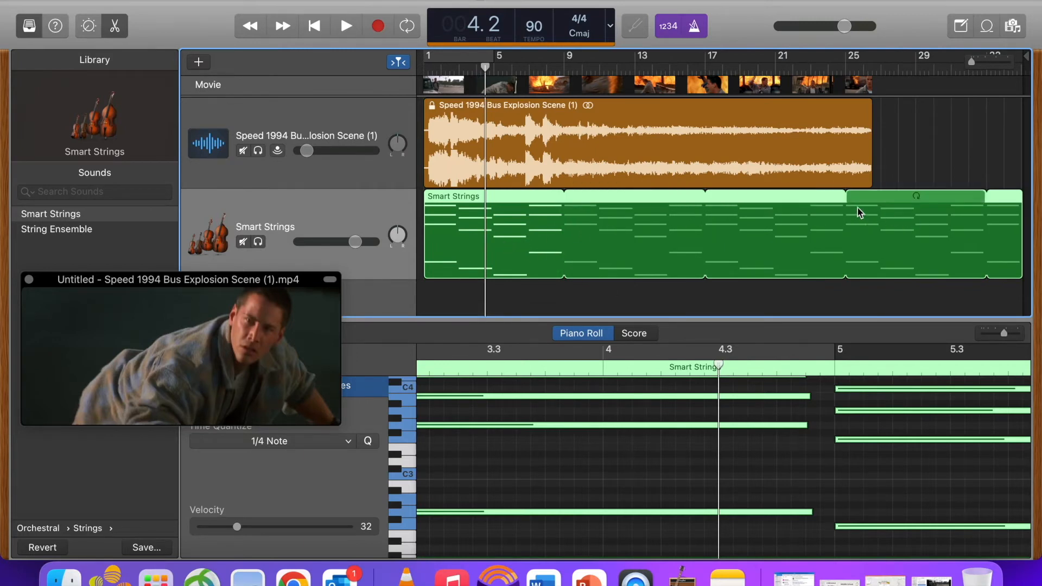
Step: Turn the Smart Strings region's looping off and back on
{"action": "right_click", "coordinate": [525, 229]}
{"action": "left_click", "coordinate": [575, 302]}
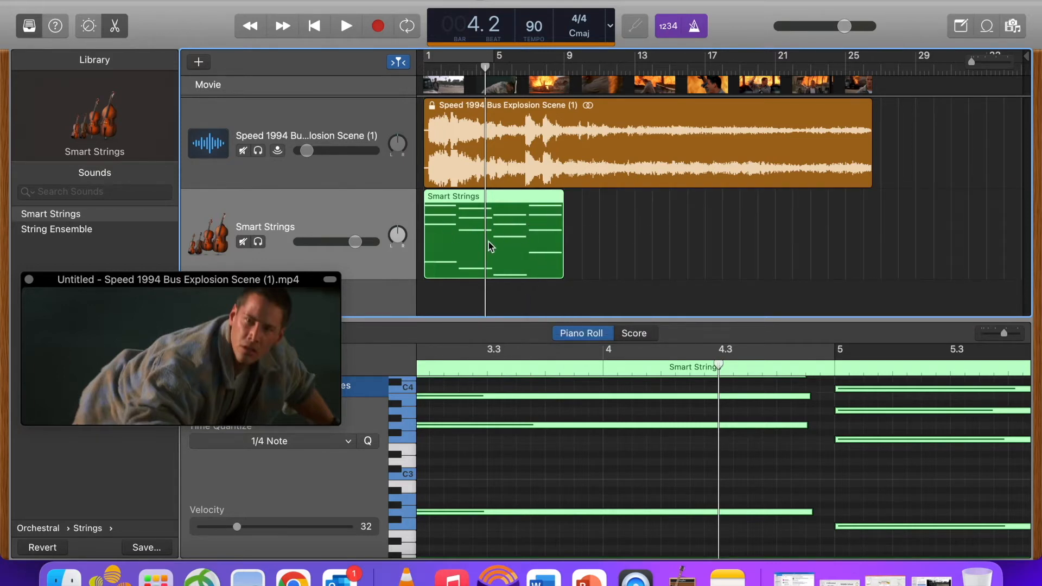
{"action": "key", "text": "l"}
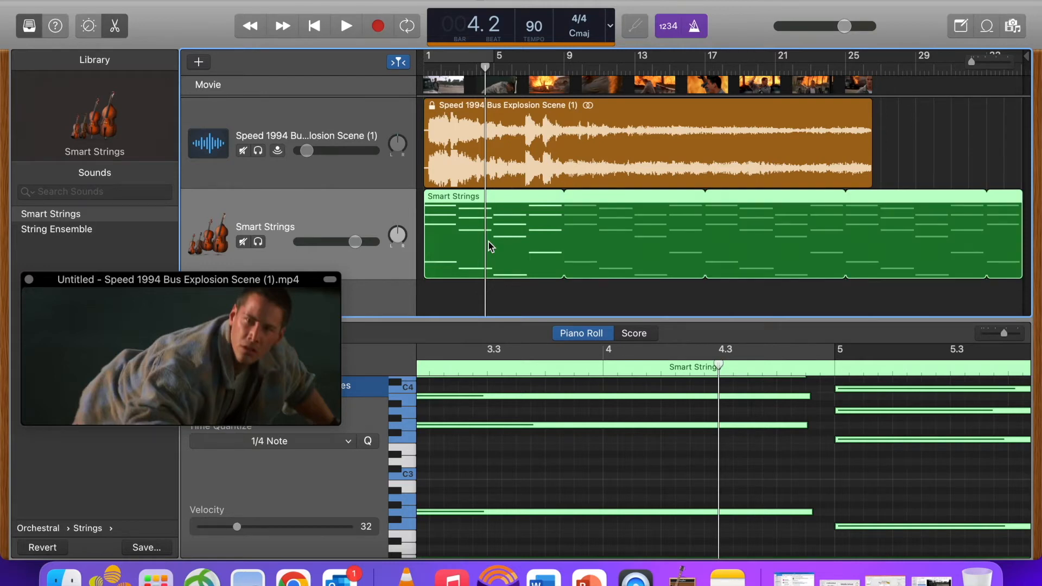
Step: Return the playhead to the start, move the movie window clear of the track headers and add a Software Instrument track
{"action": "left_click", "coordinate": [314, 26]}
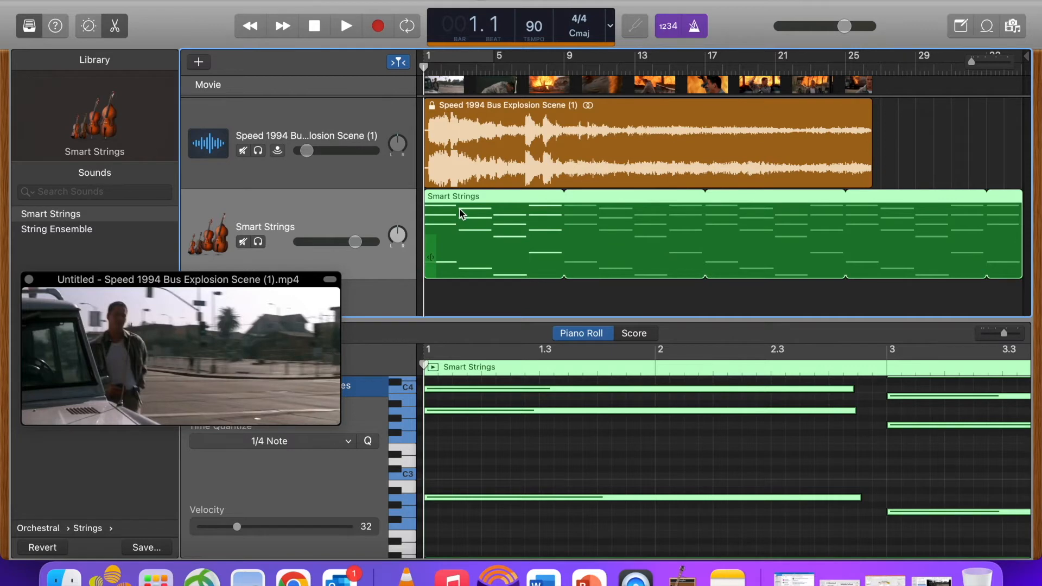
{"action": "left_click_drag", "start_coordinate": [242, 281], "coordinate": [259, 363]}
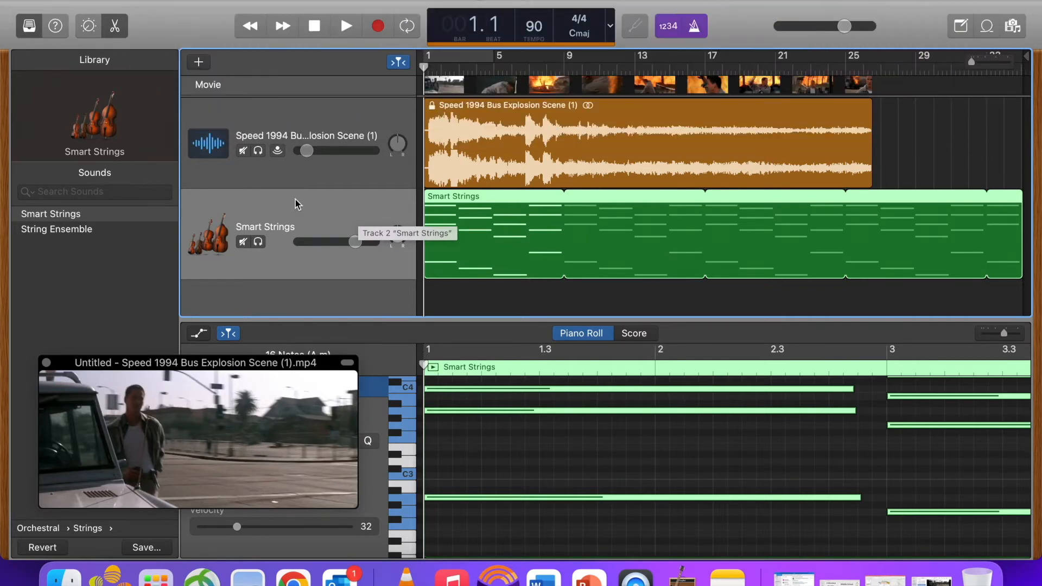
{"action": "left_click", "coordinate": [199, 62]}
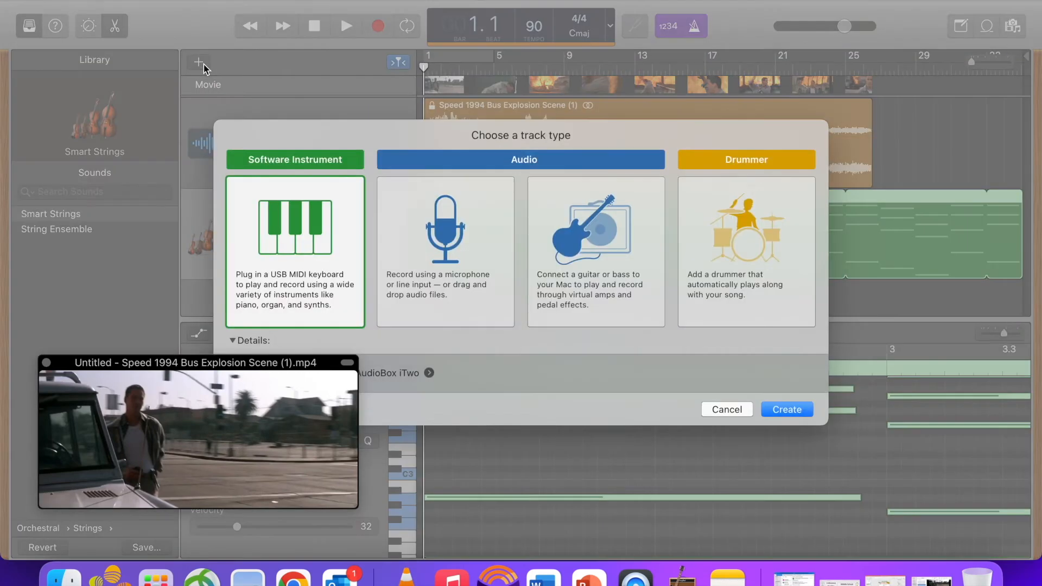
{"action": "double_click", "coordinate": [275, 219]}
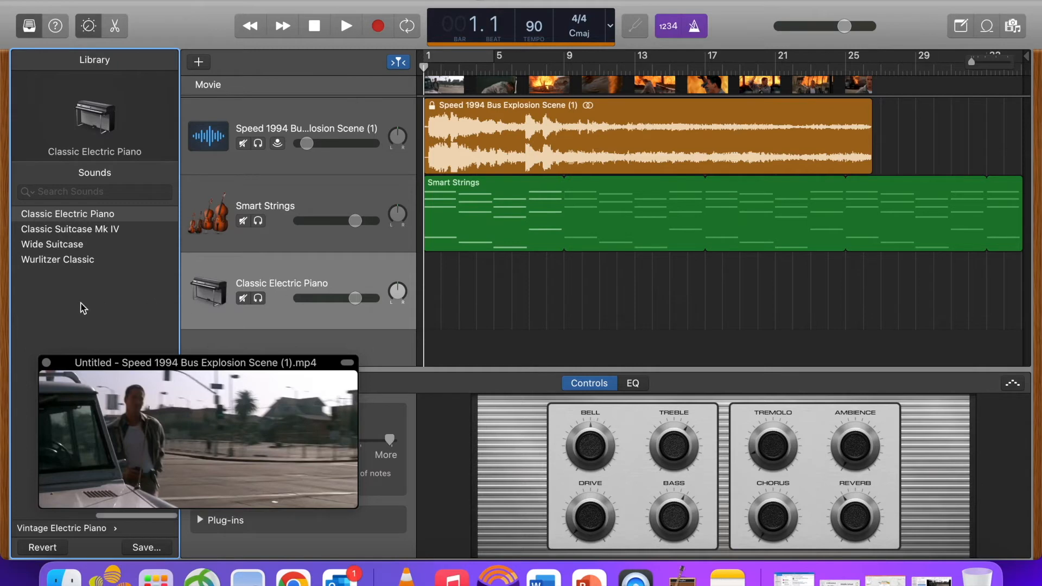
Step: Change the new track's sound to Steinway Grand Piano and record an eight-bar piano part from bar 1
{"action": "scroll", "coordinate": [83, 308], "scroll_direction": "left", "scroll_amount": 5}
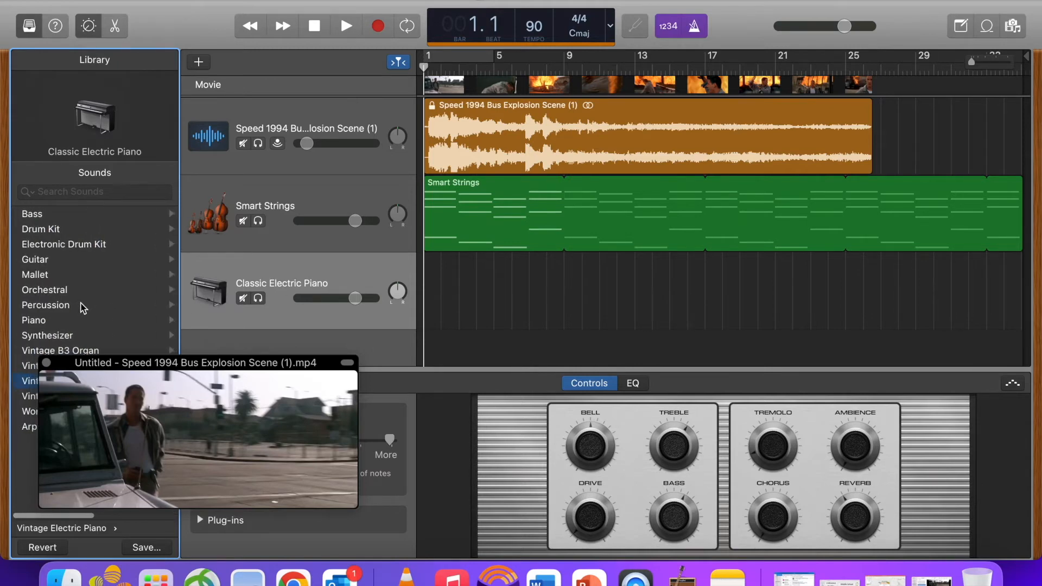
{"action": "left_click", "coordinate": [40, 323]}
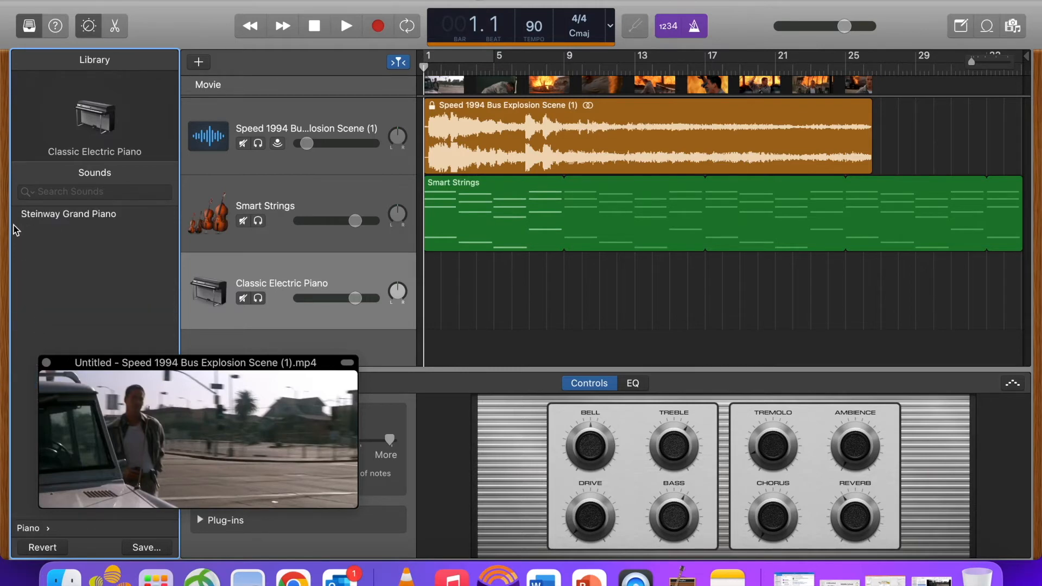
{"action": "left_click", "coordinate": [34, 217]}
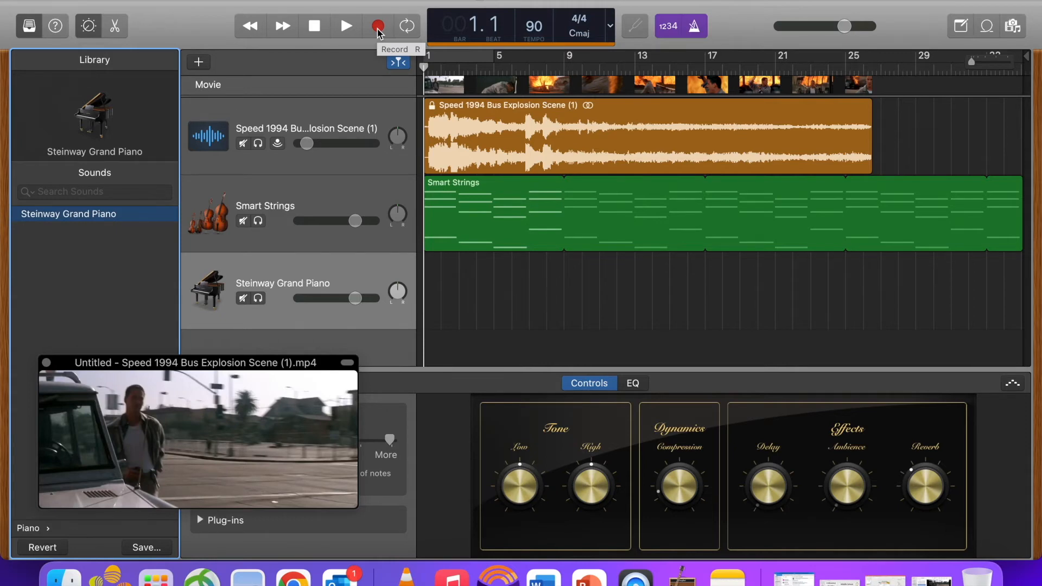
{"action": "left_click", "coordinate": [378, 34]}
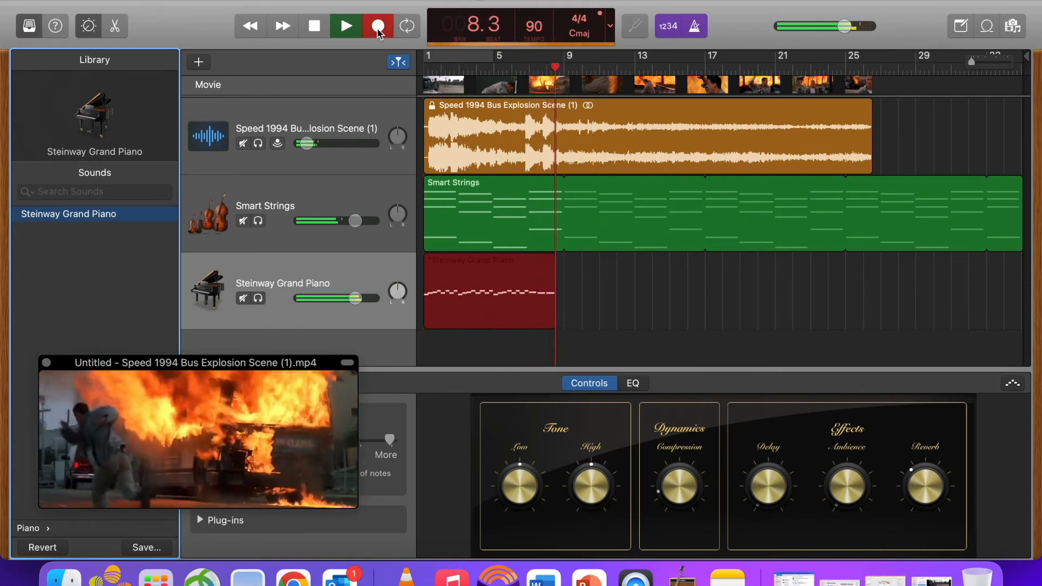
{"action": "left_click", "coordinate": [378, 30]}
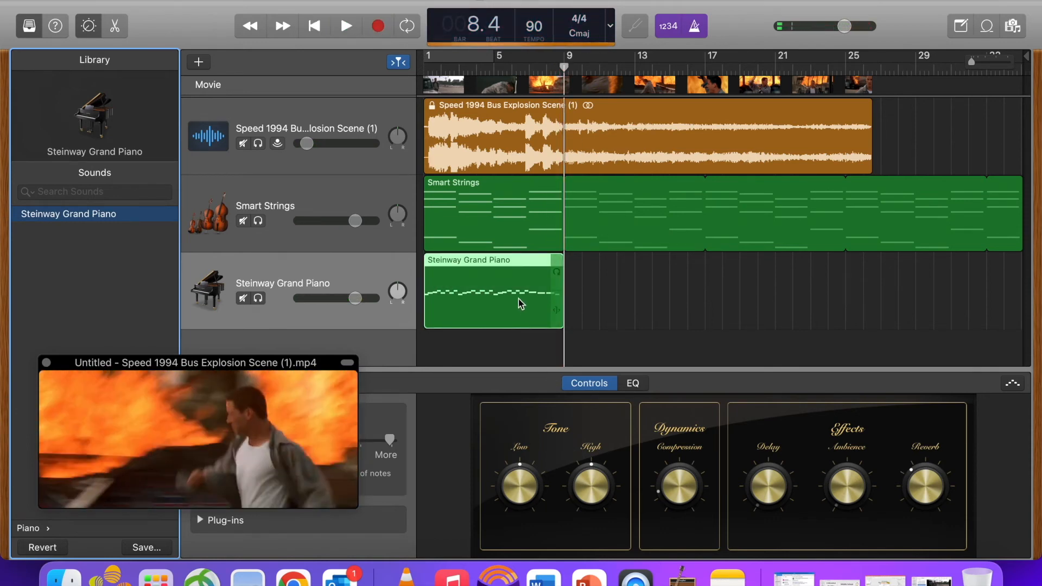
Step: Quantize all notes in the Steinway Grand Piano region to 1/4 Note, moving the movie window off the editor
{"action": "double_click", "coordinate": [486, 298]}
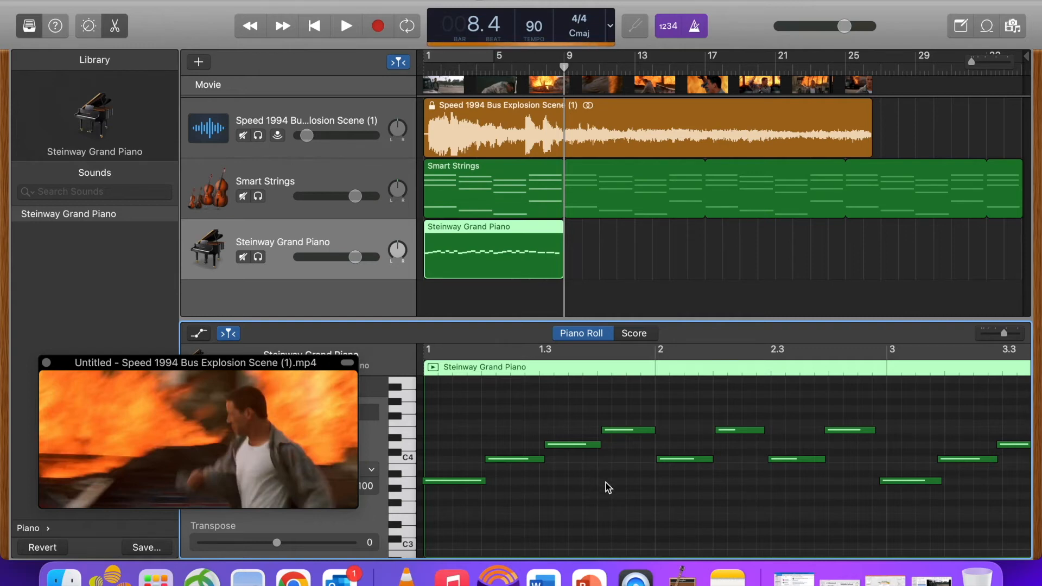
{"action": "key", "text": "super+a"}
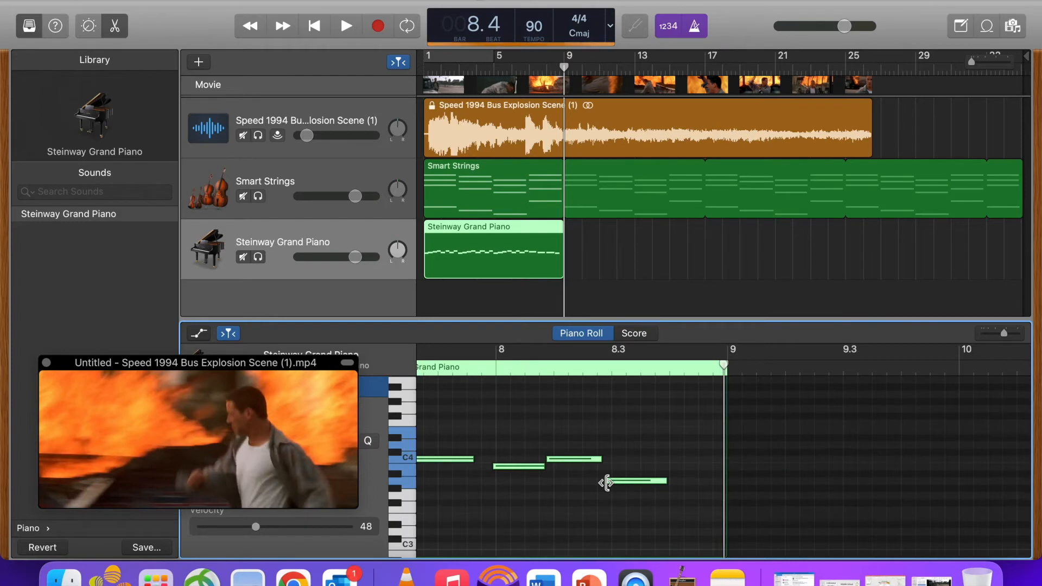
{"action": "scroll", "coordinate": [606, 483], "scroll_direction": "left", "scroll_amount": 10}
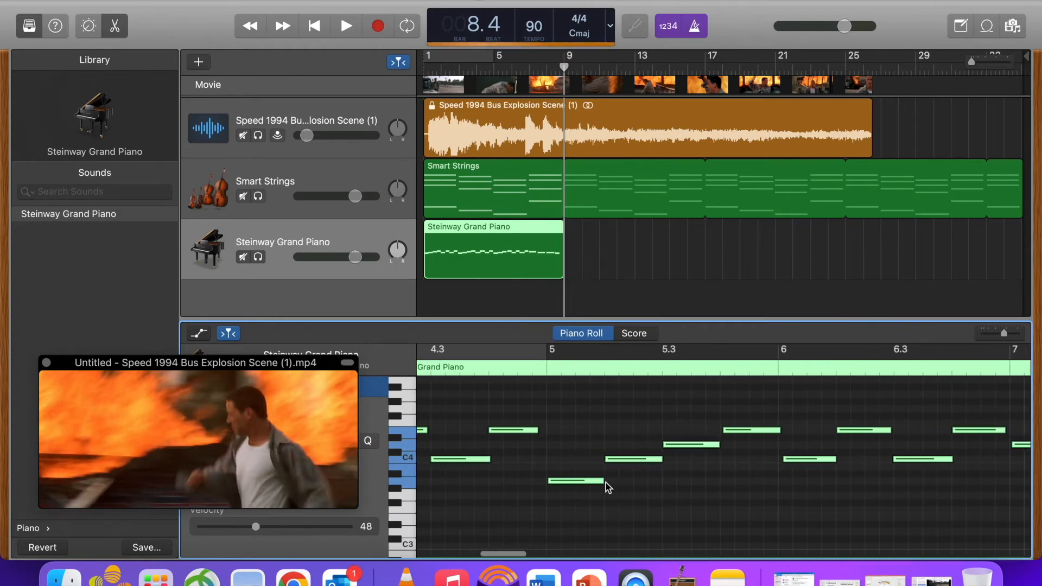
{"action": "scroll", "coordinate": [606, 483], "scroll_direction": "left", "scroll_amount": 5}
{"action": "left_click_drag", "start_coordinate": [245, 372], "coordinate": [258, 126]}
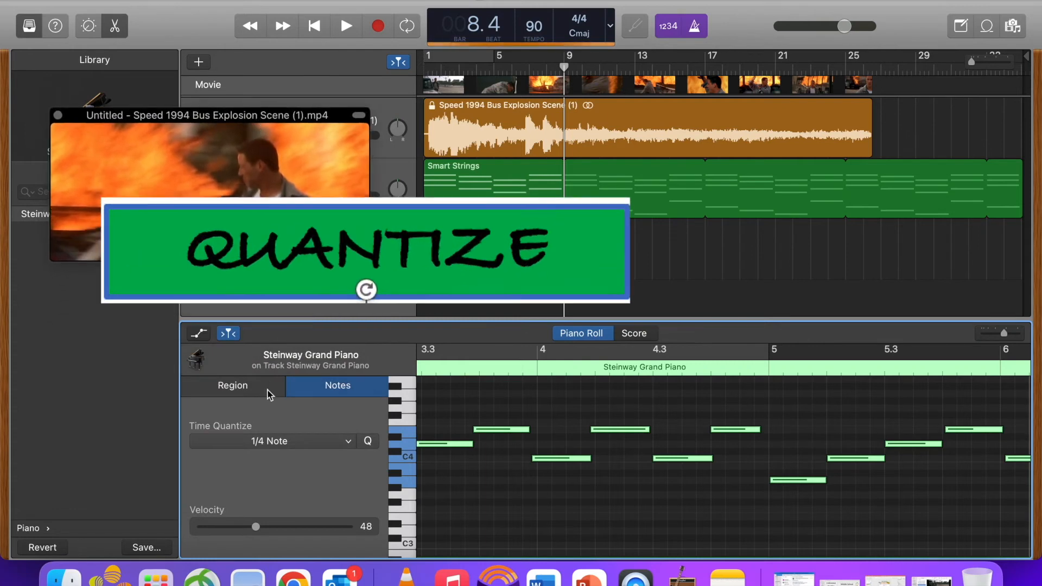
{"action": "left_click", "coordinate": [368, 443]}
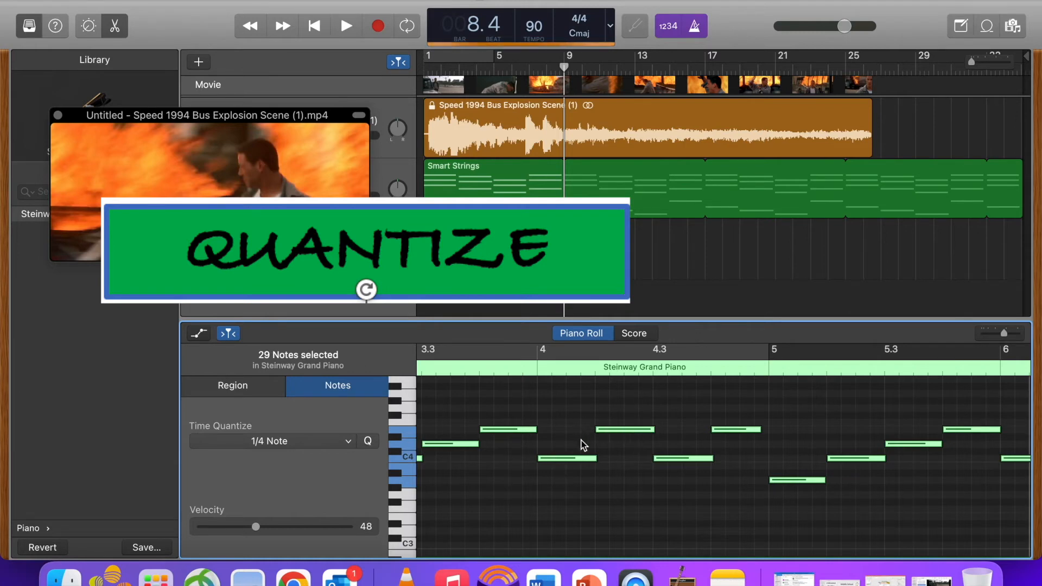
Step: Loop the eight-bar Steinway Grand Piano region so it repeats to the end of the timeline
{"action": "left_click", "coordinate": [345, 27]}
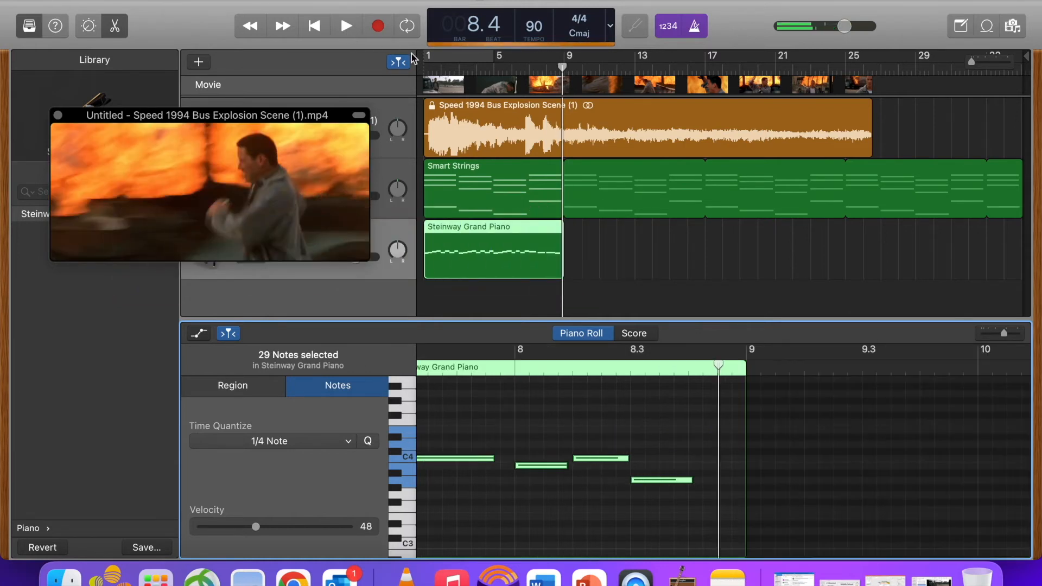
{"action": "left_click", "coordinate": [498, 191]}
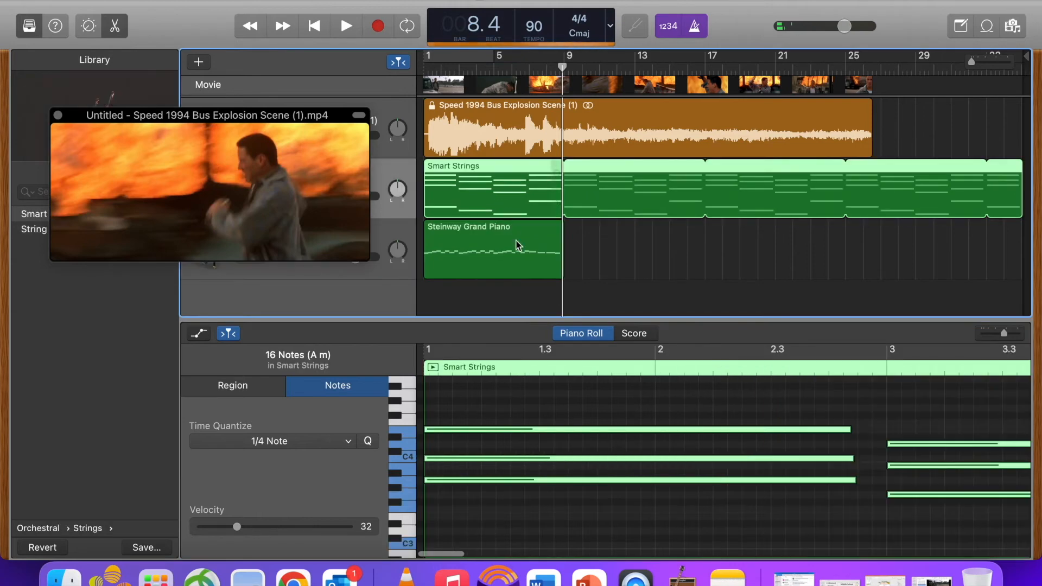
{"action": "left_click", "coordinate": [495, 253]}
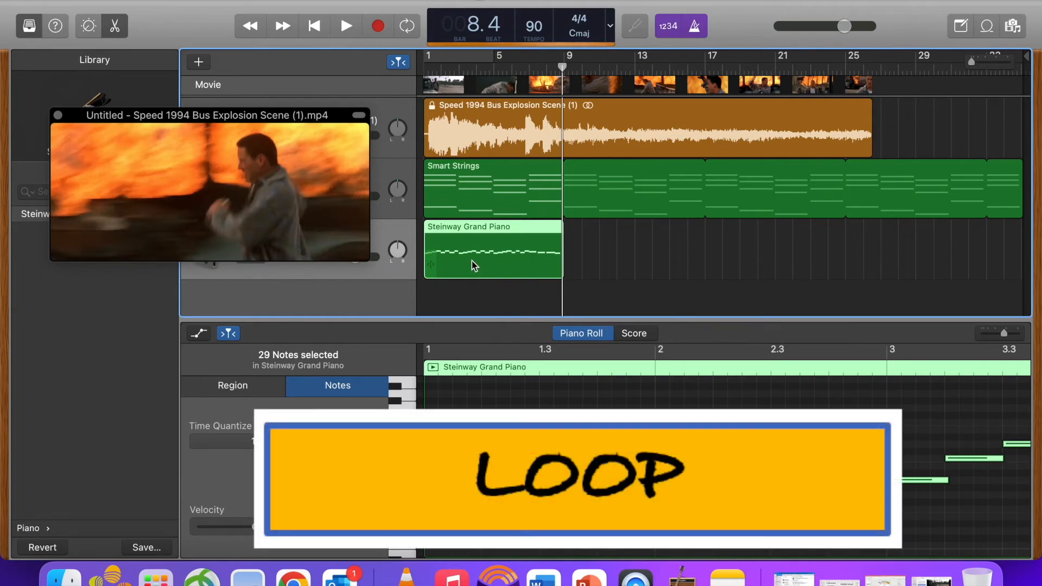
{"action": "key", "text": "l"}
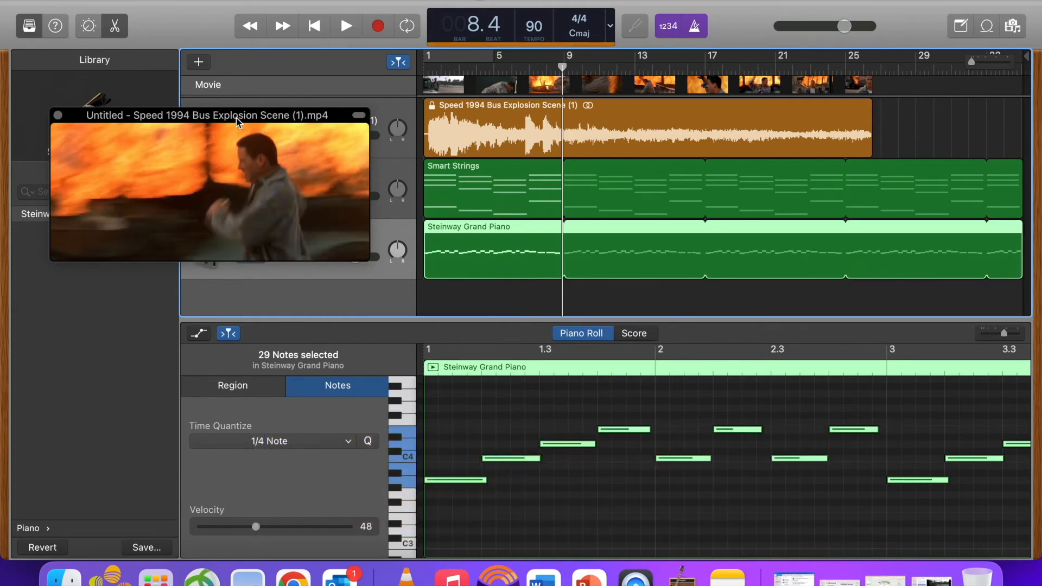
Step: Move the movie window clear of the track headers and add another Software Instrument track
{"action": "left_click_drag", "start_coordinate": [236, 118], "coordinate": [242, 397]}
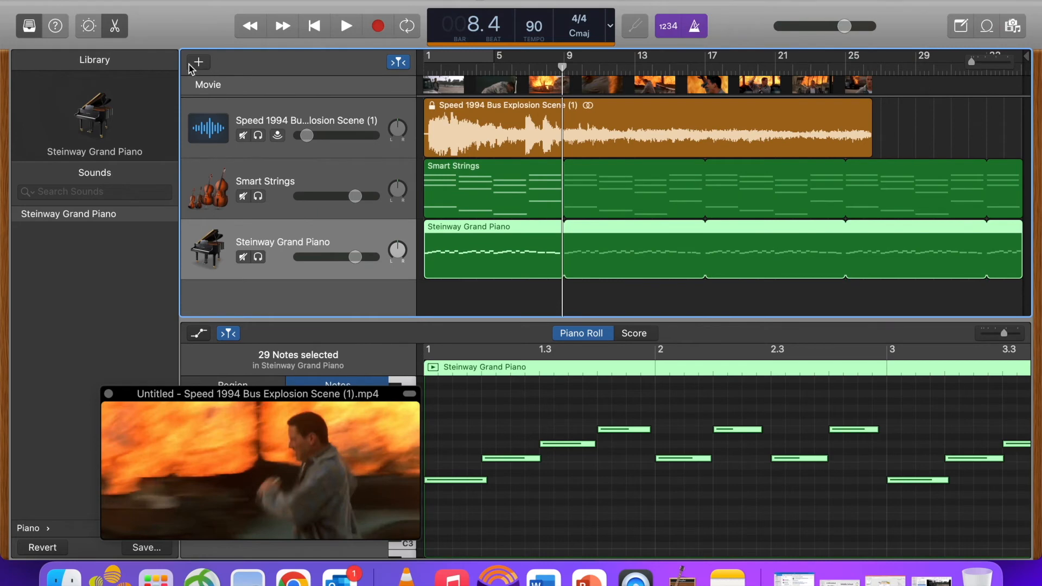
{"action": "left_click", "coordinate": [198, 62]}
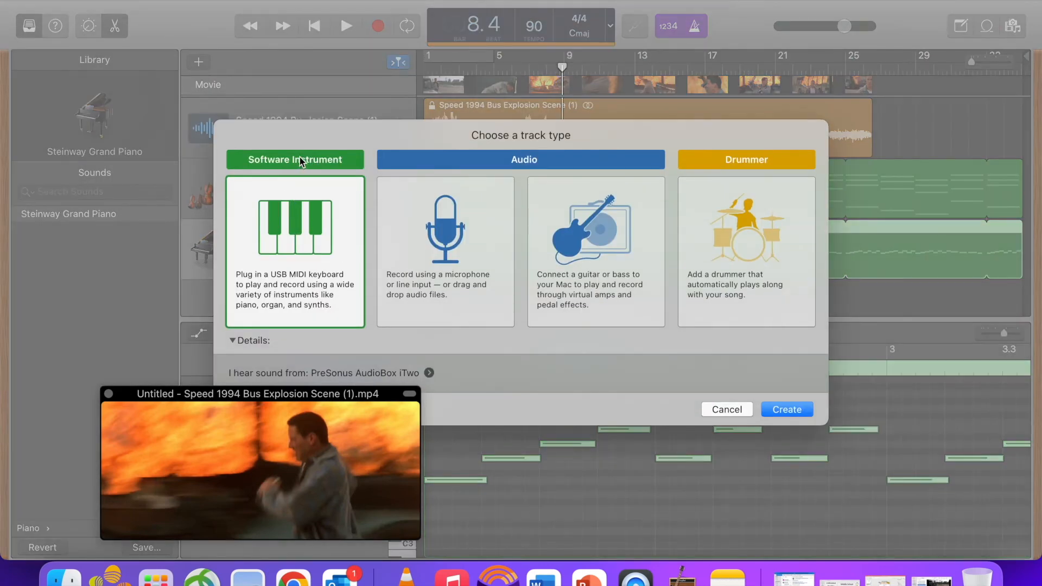
{"action": "double_click", "coordinate": [299, 255]}
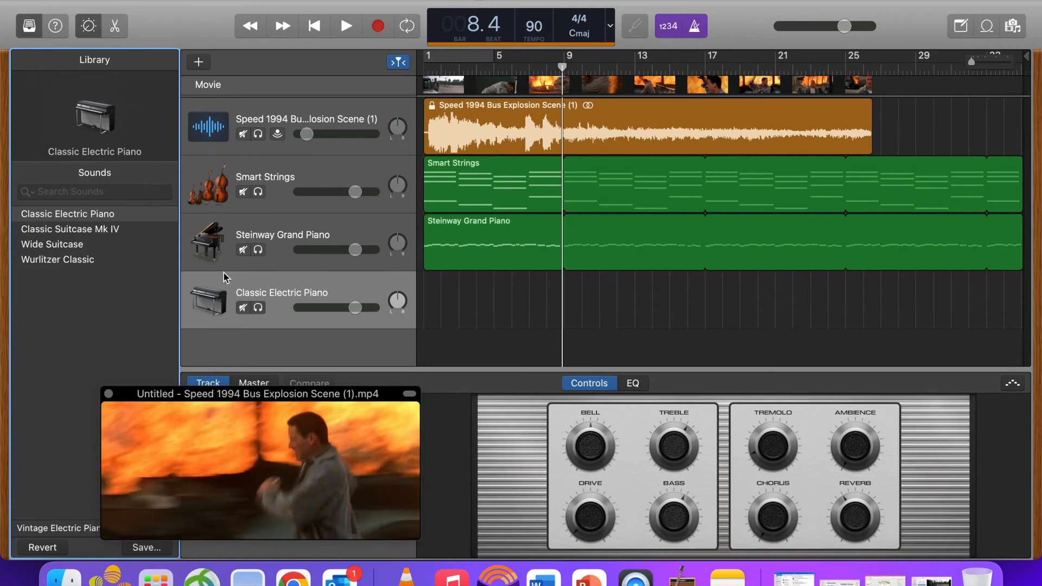
Step: Change the new track's sound to Tuba from the Orchestral Brass sounds
{"action": "scroll", "coordinate": [35, 302], "scroll_direction": "left", "scroll_amount": 5}
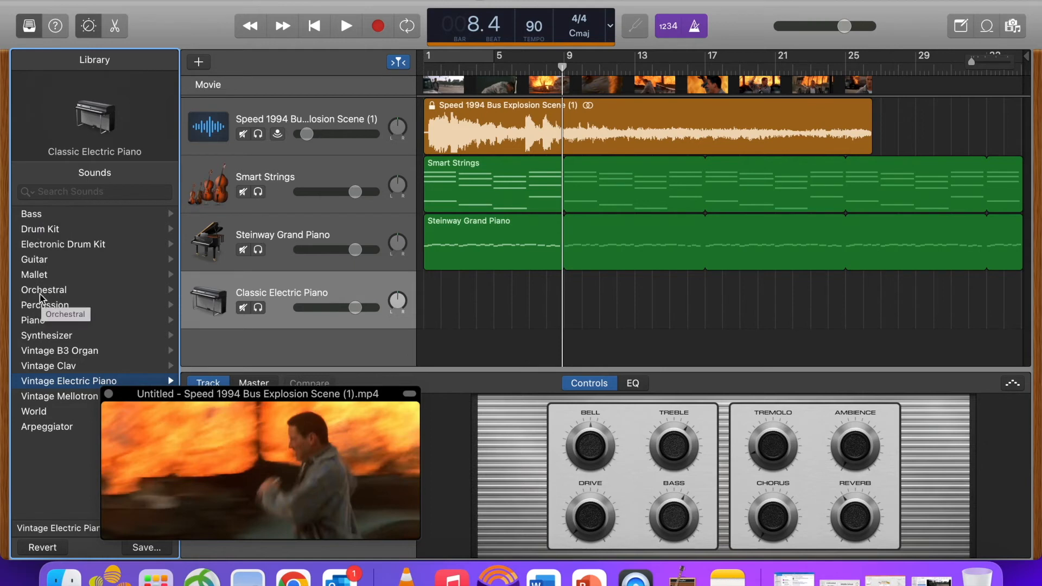
{"action": "left_click", "coordinate": [71, 292]}
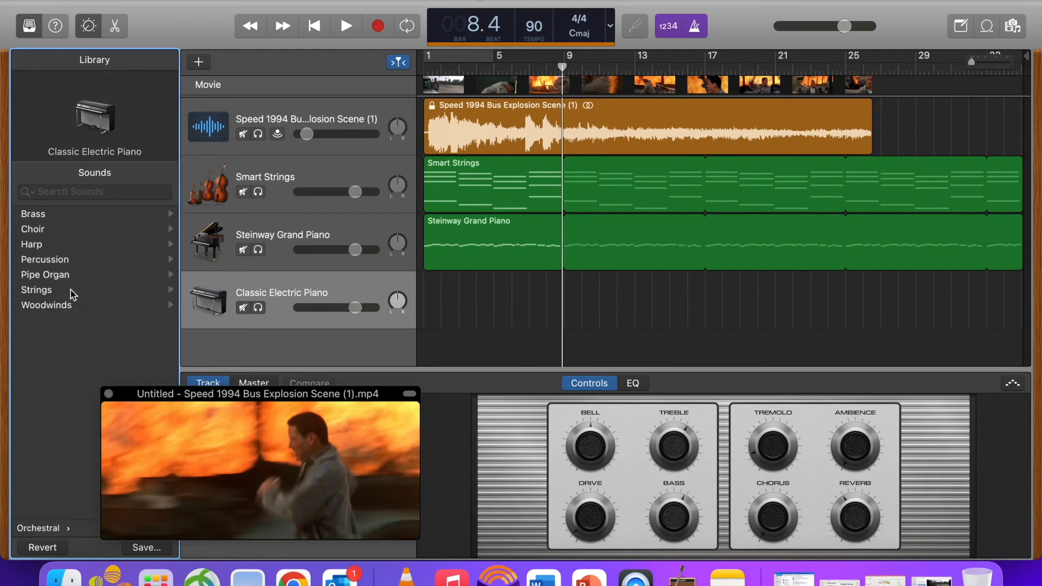
{"action": "left_click", "coordinate": [53, 219]}
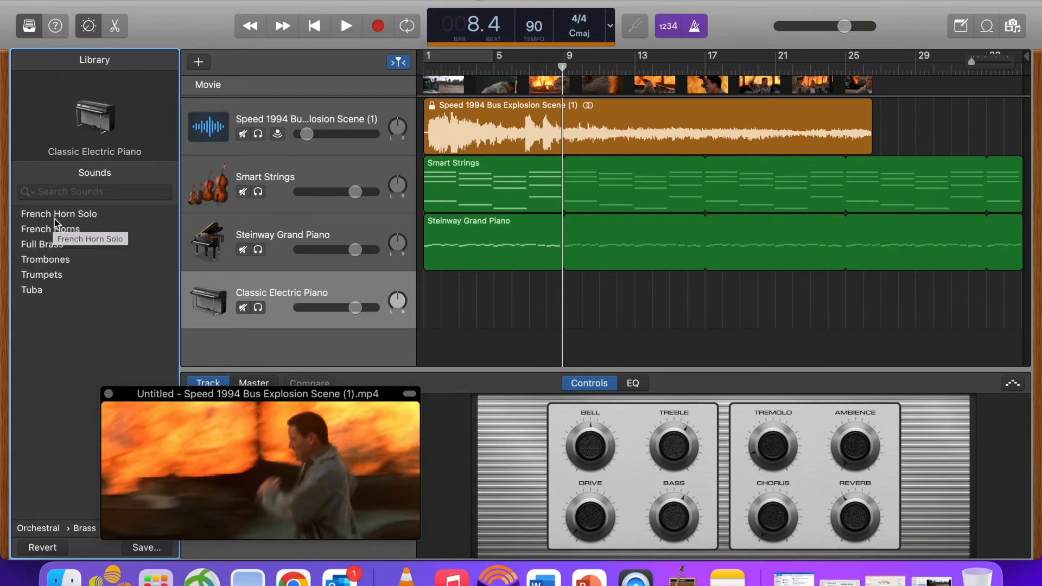
{"action": "left_click", "coordinate": [39, 294]}
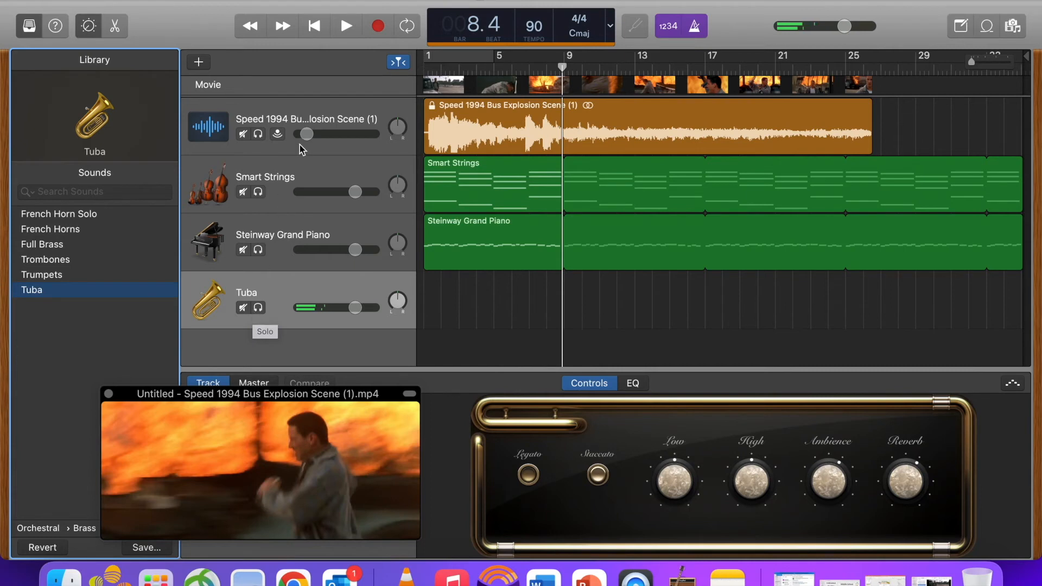
Step: Return the playhead to the start and record an eight-bar part on the Tuba track
{"action": "left_click", "coordinate": [314, 32]}
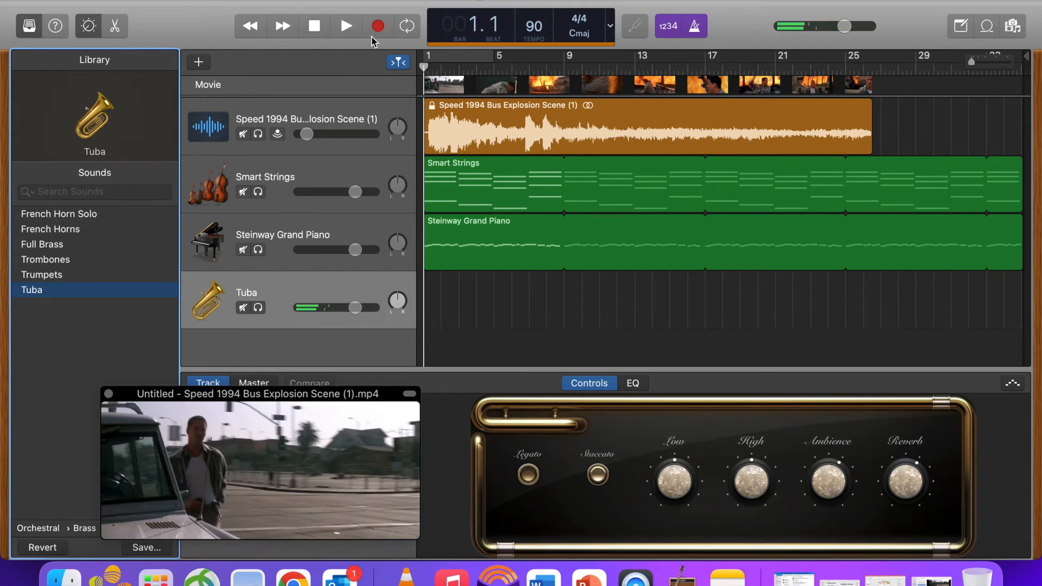
{"action": "left_click_drag", "start_coordinate": [424, 69], "coordinate": [402, 66]}
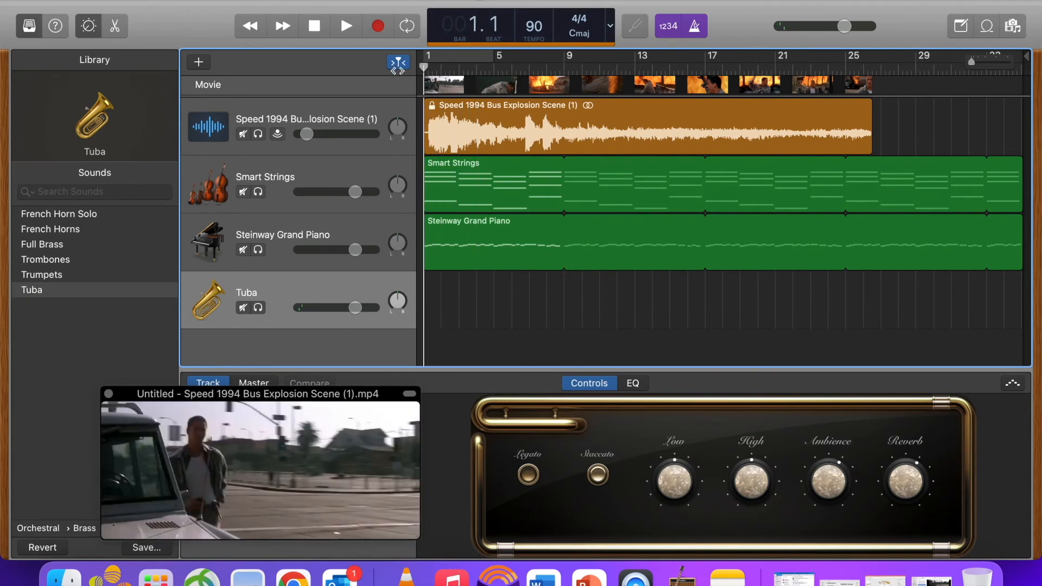
{"action": "mouse_move", "coordinate": [425, 67]}
{"action": "left_mouse_down"}
{"action": "mouse_move", "coordinate": [488, 68]}
{"action": "mouse_move", "coordinate": [442, 72]}
{"action": "left_mouse_up"}
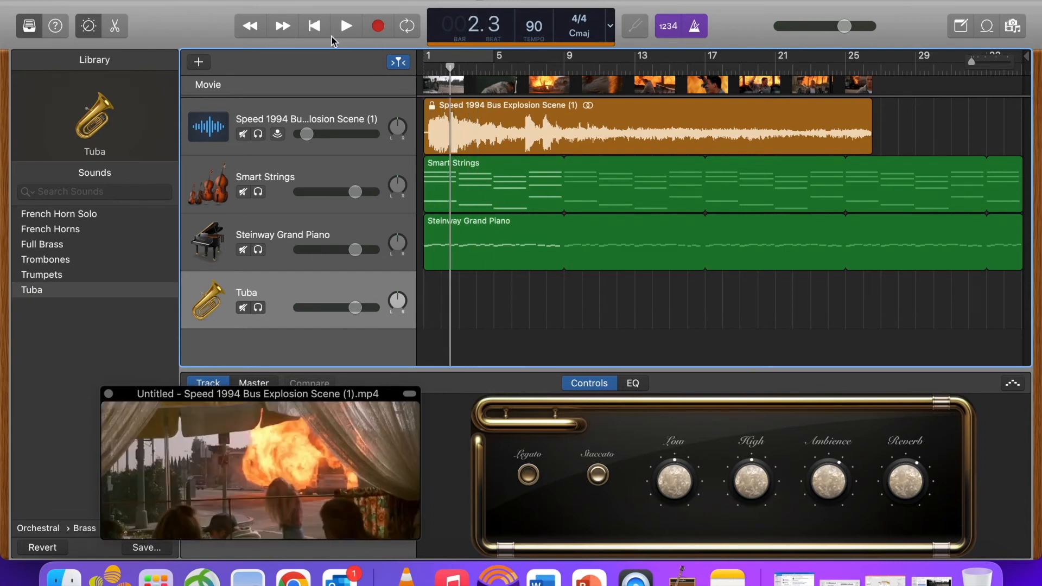
{"action": "left_click", "coordinate": [314, 27]}
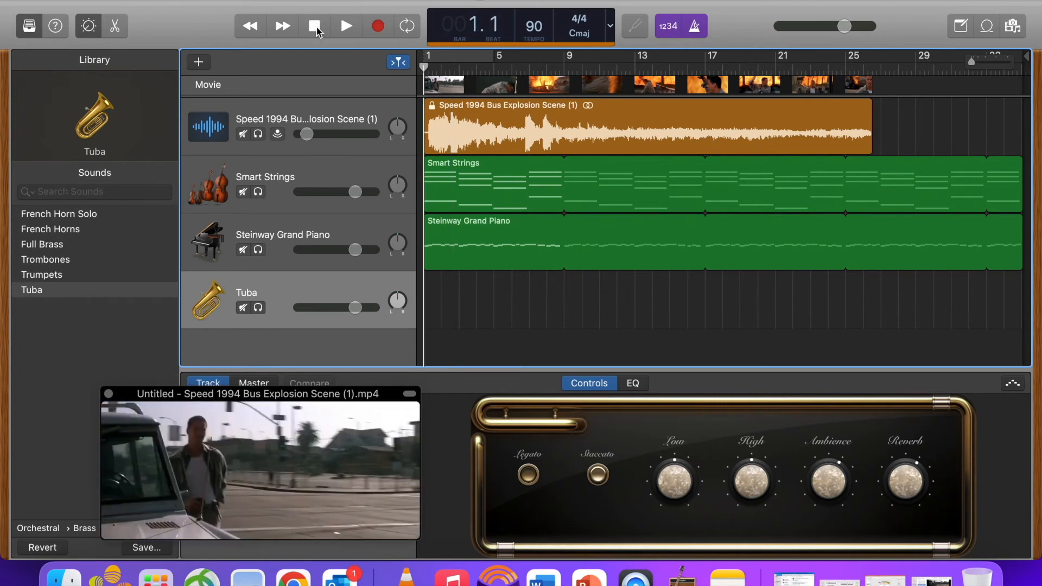
{"action": "left_click", "coordinate": [379, 31]}
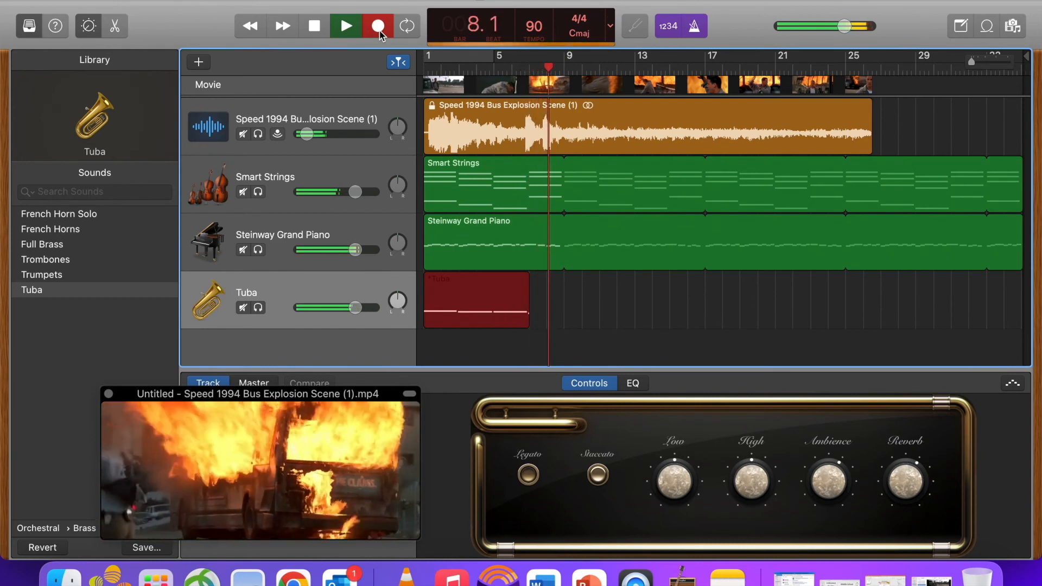
{"action": "left_click", "coordinate": [378, 27]}
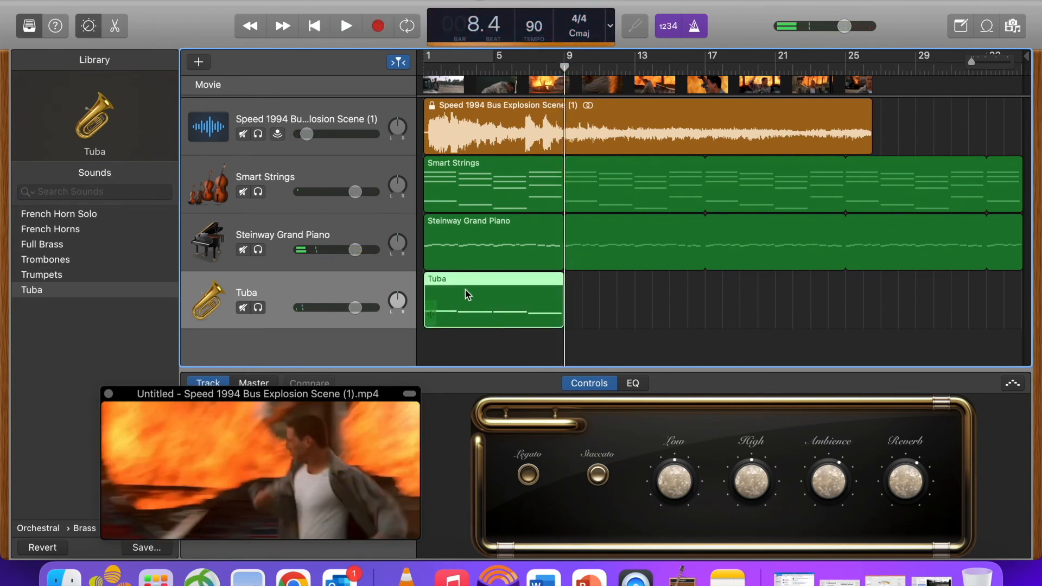
Step: Open the Tuba region in the Piano Roll, move the movie window off the editor and quantize all its notes to 1/4 Note
{"action": "double_click", "coordinate": [476, 298]}
{"action": "left_click_drag", "start_coordinate": [311, 399], "coordinate": [277, 174]}
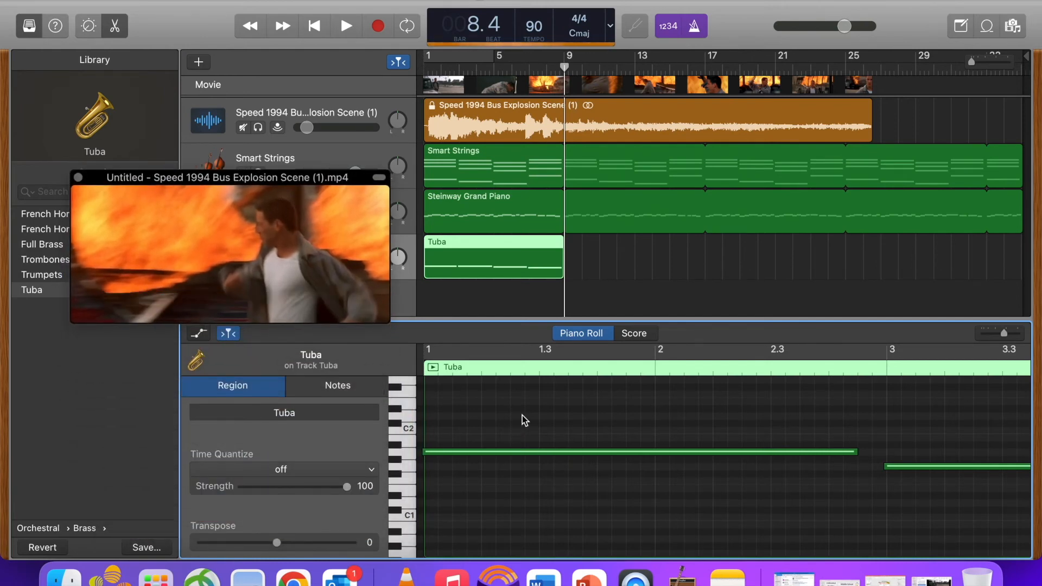
{"action": "key", "text": "super+a"}
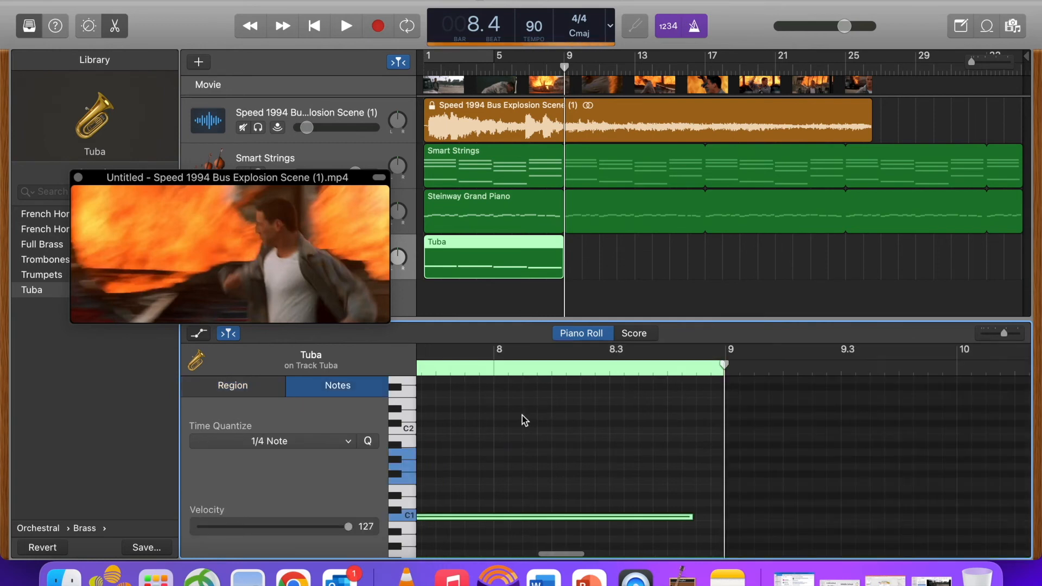
{"action": "scroll", "coordinate": [549, 426], "scroll_direction": "left", "scroll_amount": 8}
{"action": "scroll", "coordinate": [549, 425], "scroll_direction": "left", "scroll_amount": 6}
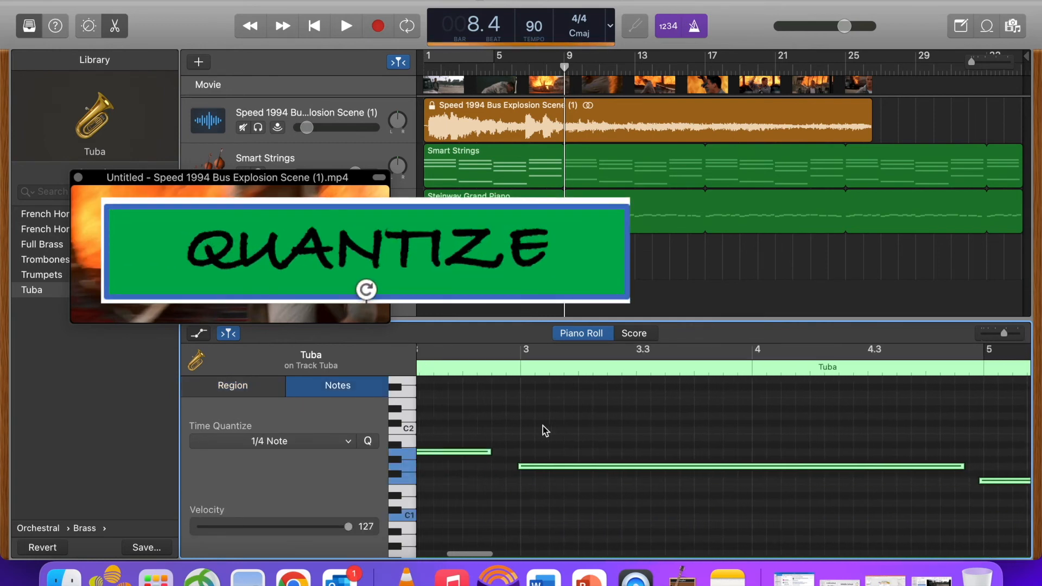
{"action": "left_click", "coordinate": [372, 443]}
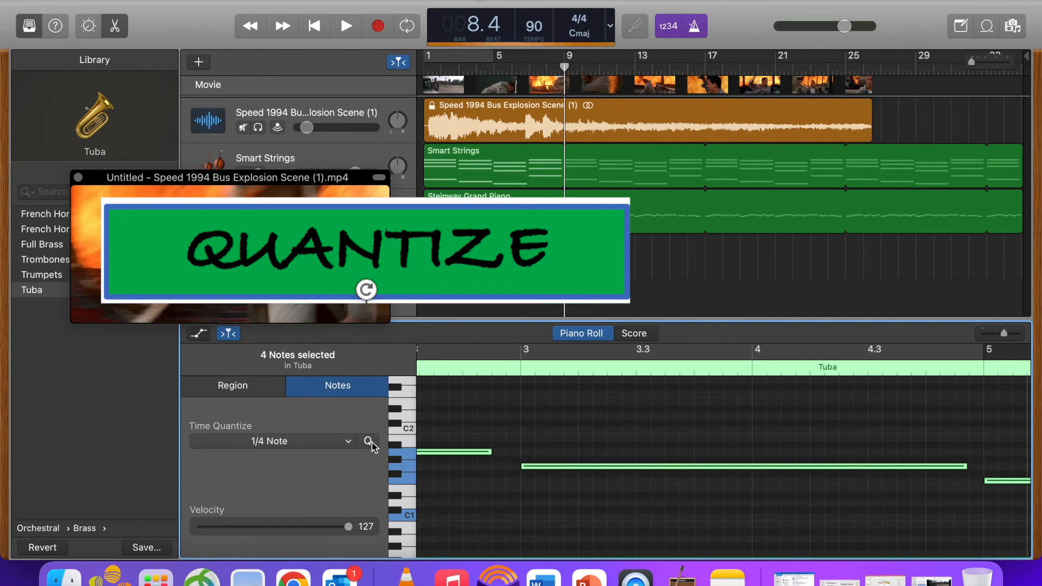
{"action": "scroll", "coordinate": [636, 481], "scroll_direction": "down", "scroll_amount": 5}
{"action": "scroll", "coordinate": [636, 481], "scroll_direction": "down", "scroll_amount": 1}
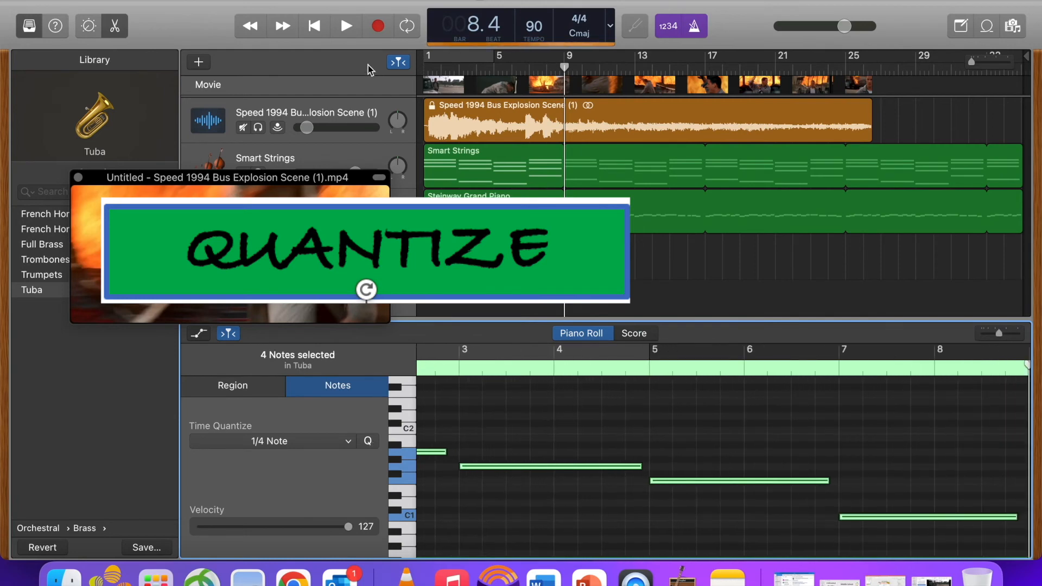
Step: Play the opening bars from the start to hear the quantized Tuba part against the picture, and stop playback
{"action": "left_click", "coordinate": [314, 26]}
{"action": "key", "text": "space"}
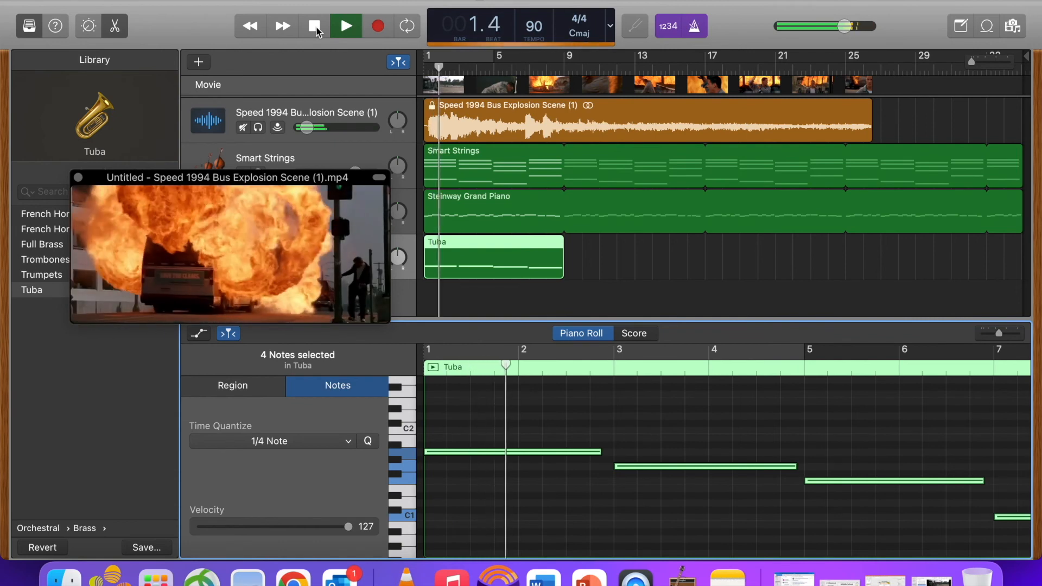
{"action": "left_click", "coordinate": [315, 26]}
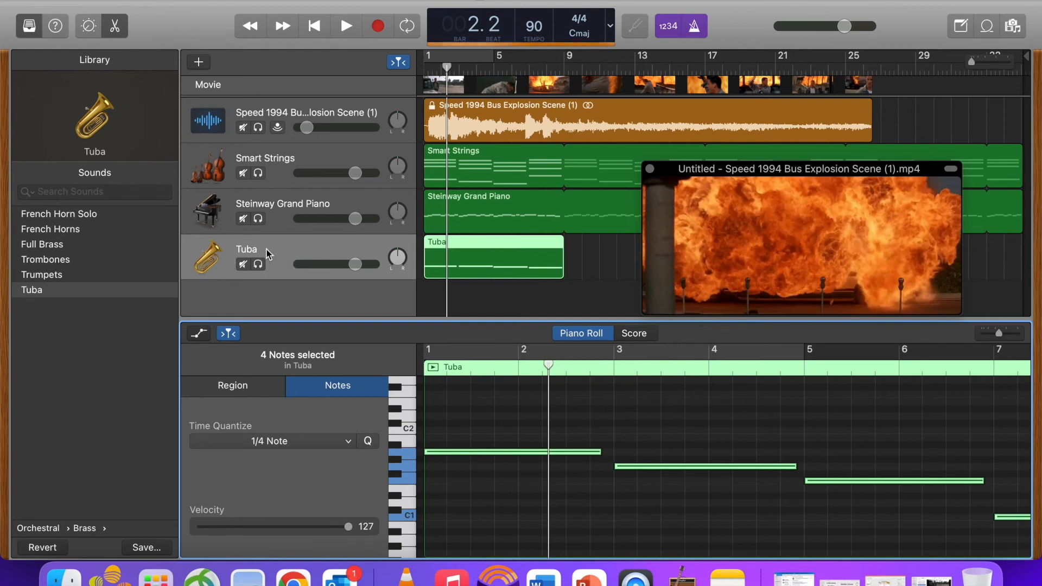
Step: Change the Tuba track's sound to Smart Strings from the Orchestral Strings sounds
{"action": "left_click", "coordinate": [290, 259]}
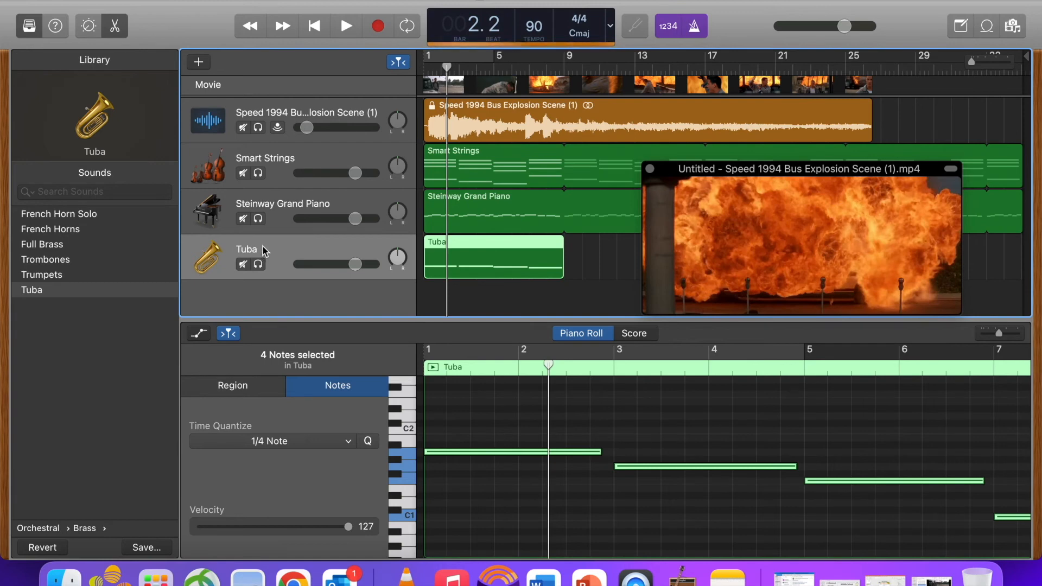
{"action": "scroll", "coordinate": [58, 280], "scroll_direction": "left", "scroll_amount": 5}
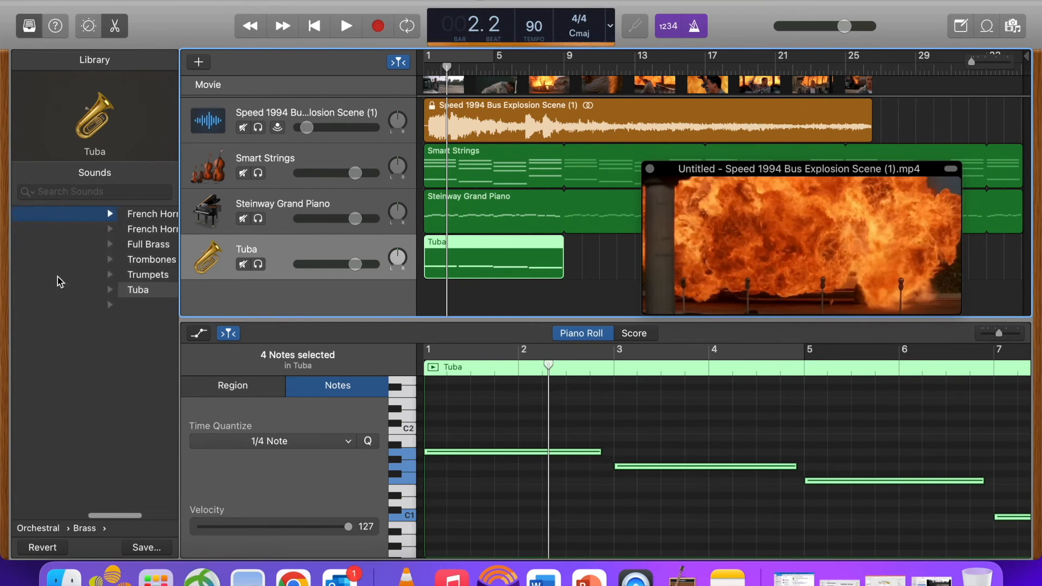
{"action": "scroll", "coordinate": [58, 280], "scroll_direction": "left", "scroll_amount": 3}
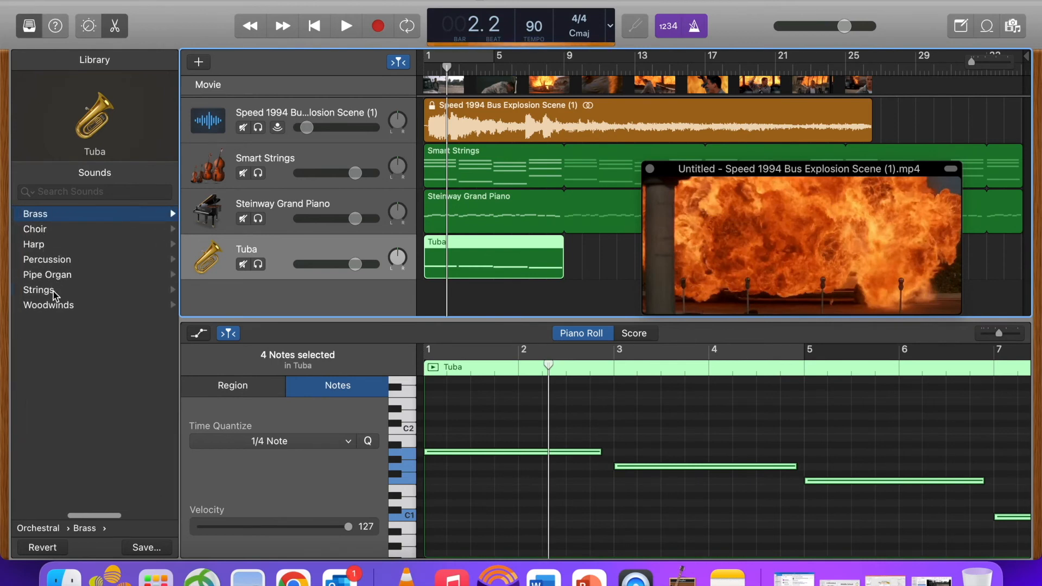
{"action": "left_click", "coordinate": [54, 291]}
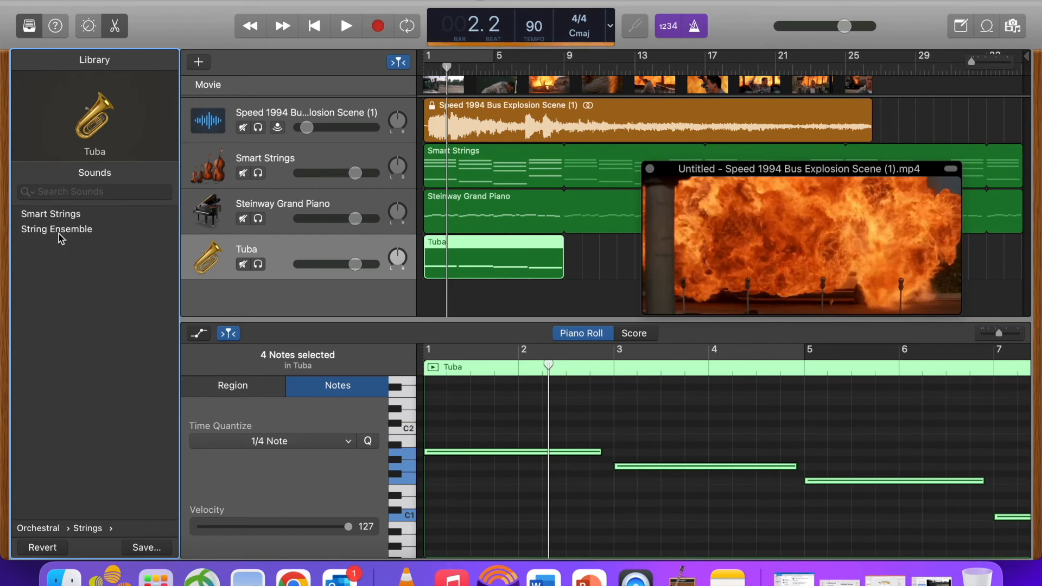
{"action": "left_click", "coordinate": [57, 215]}
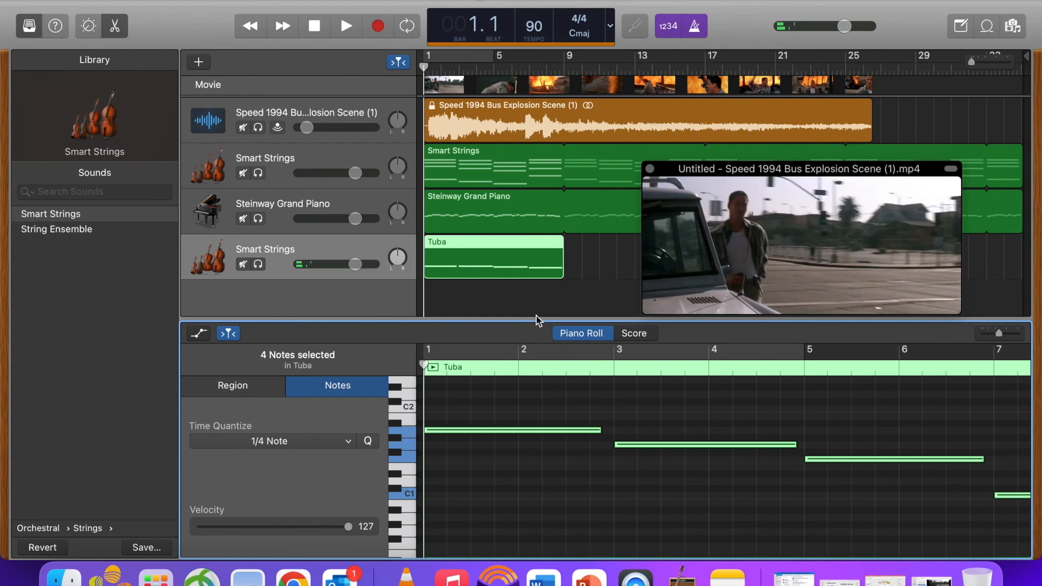
Step: Enlarge the tracks area, move the movie window off the regions and loop the Tuba region to the end of the timeline
{"action": "left_click_drag", "start_coordinate": [536, 320], "coordinate": [536, 446]}
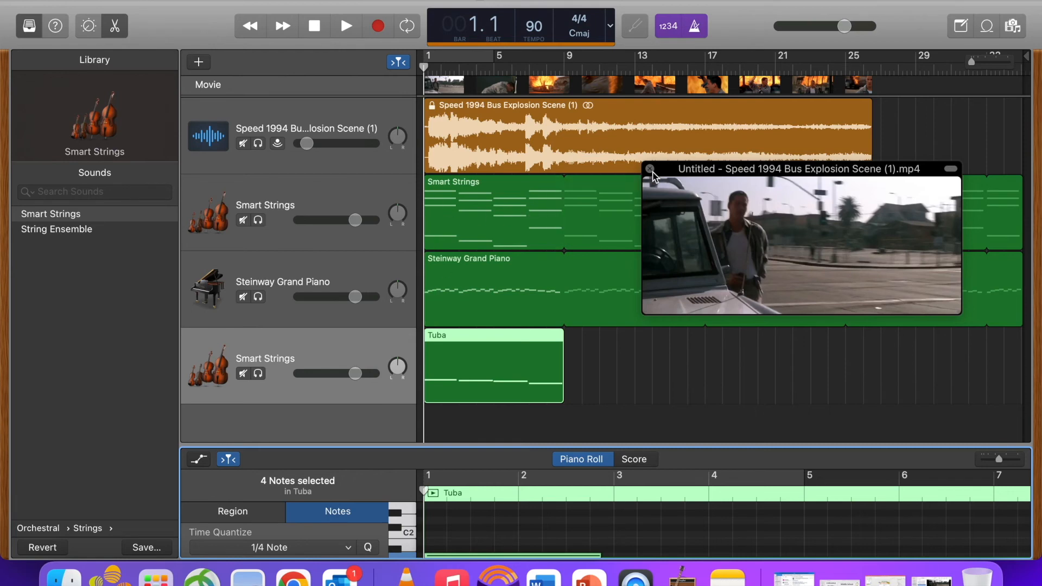
{"action": "left_click_drag", "start_coordinate": [668, 173], "coordinate": [134, 293]}
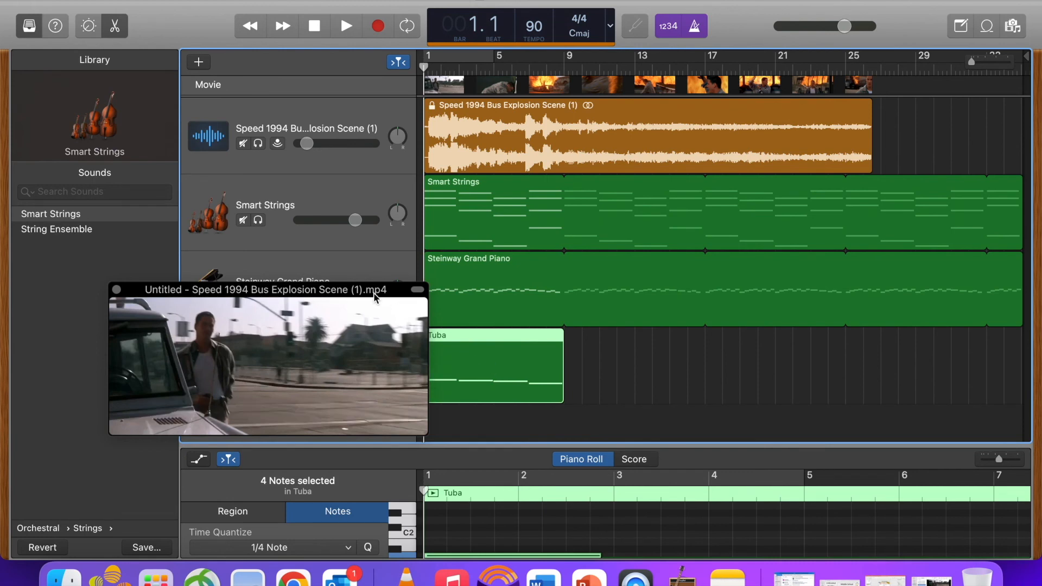
{"action": "left_click_drag", "start_coordinate": [375, 295], "coordinate": [318, 132]}
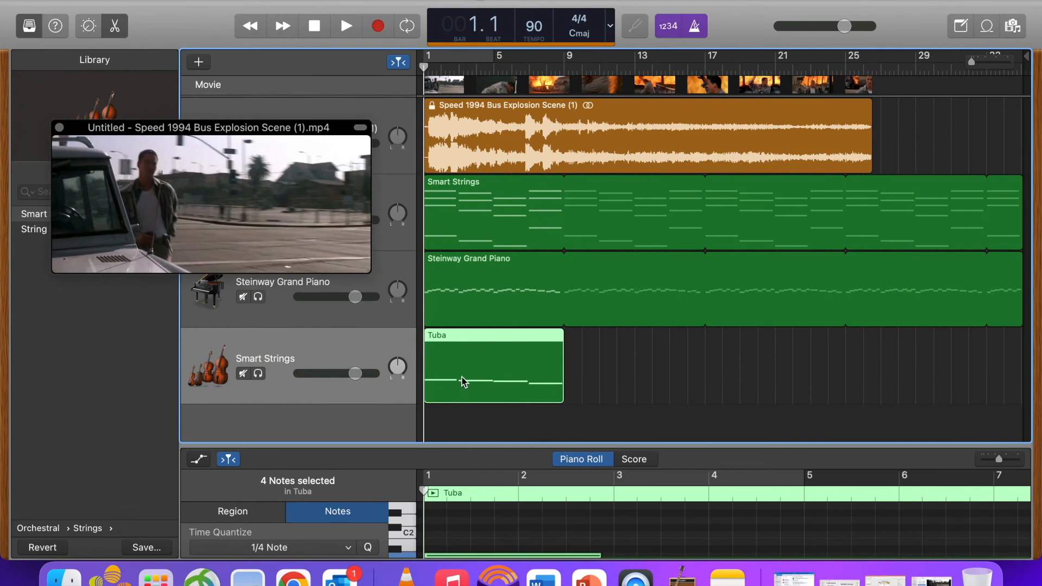
{"action": "key", "text": "l"}
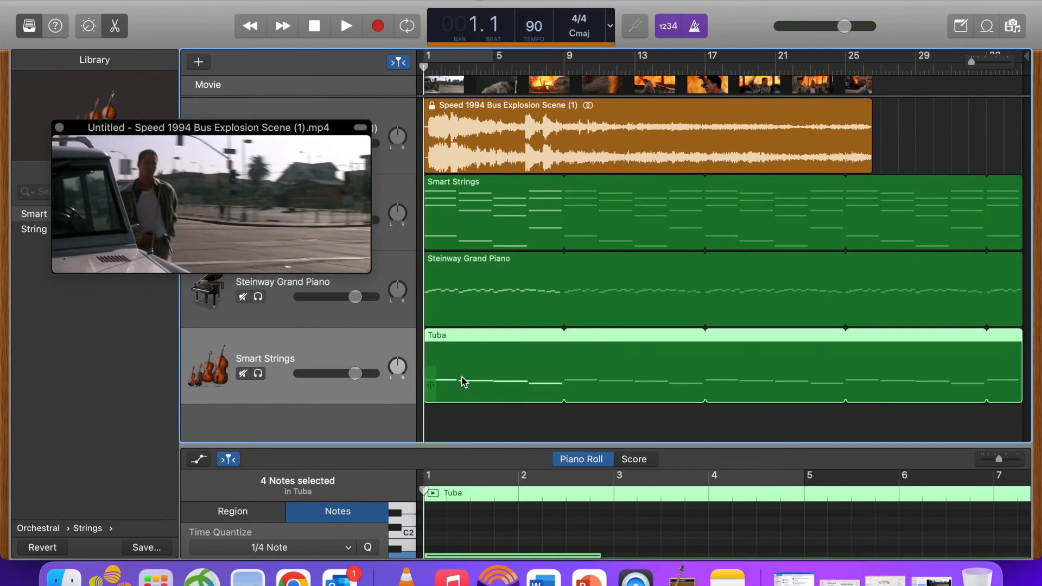
Step: Play the looped arrangement from bar 1 through the first bars of the repeat, and return the playhead to the start
{"action": "left_click", "coordinate": [348, 31]}
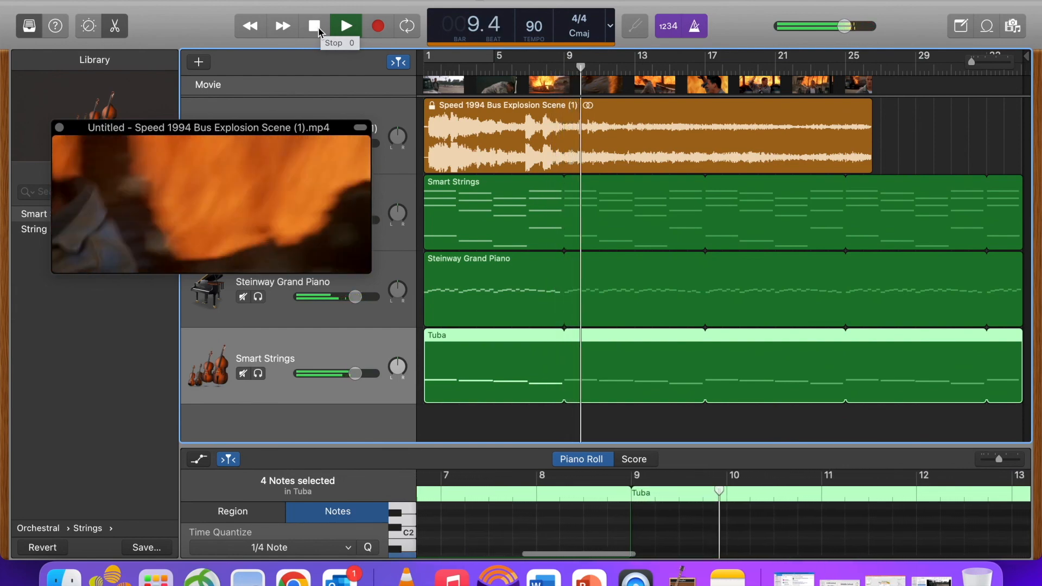
{"action": "left_click", "coordinate": [315, 26]}
{"action": "left_click", "coordinate": [315, 26]}
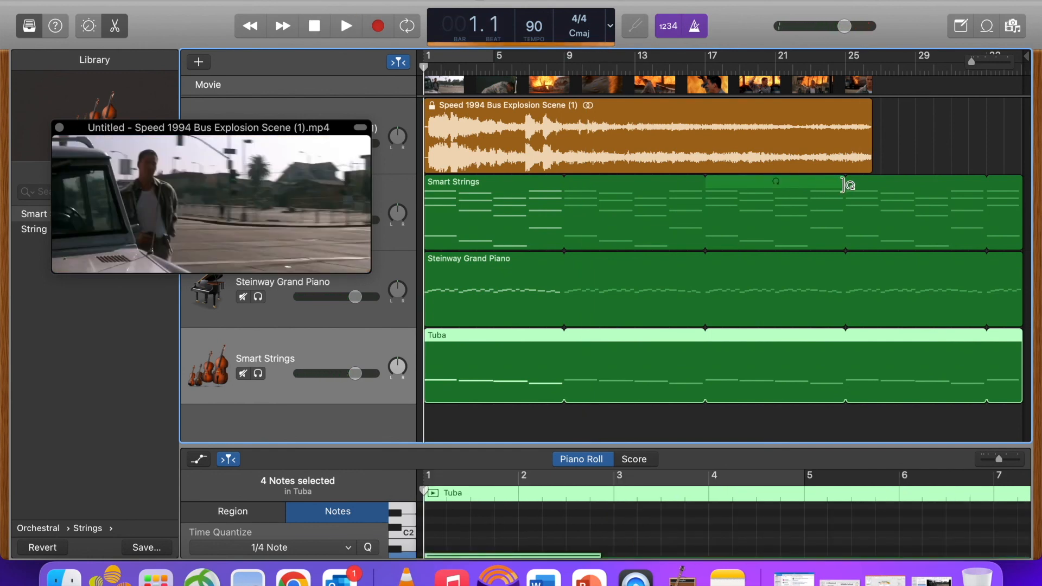
Step: Shorten the loops of the Smart Strings, Steinway Grand Piano and Tuba regions to end at bar 25
{"action": "left_click", "coordinate": [845, 185]}
{"action": "left_click", "coordinate": [847, 262]}
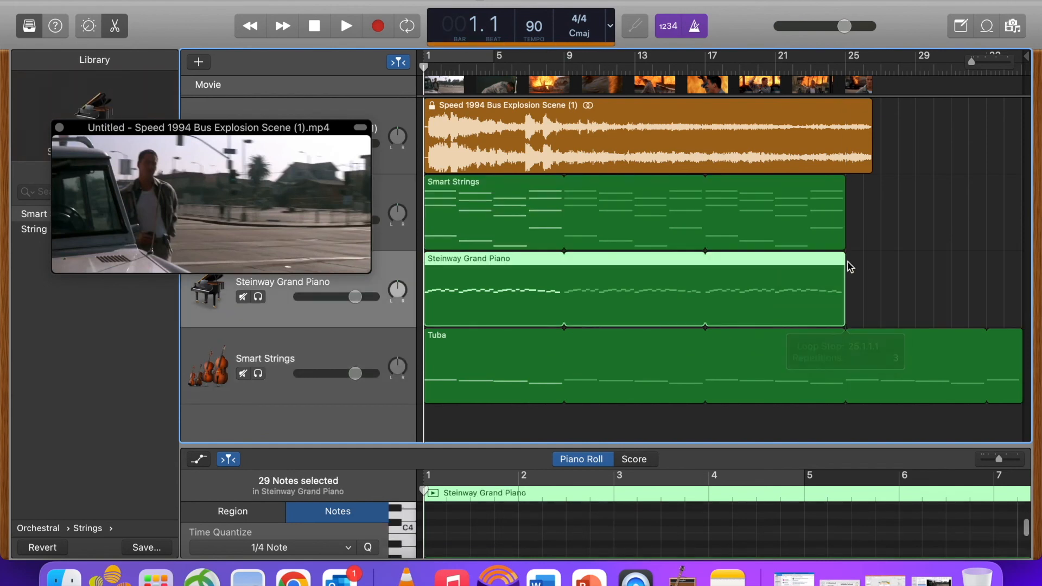
{"action": "left_click", "coordinate": [850, 333]}
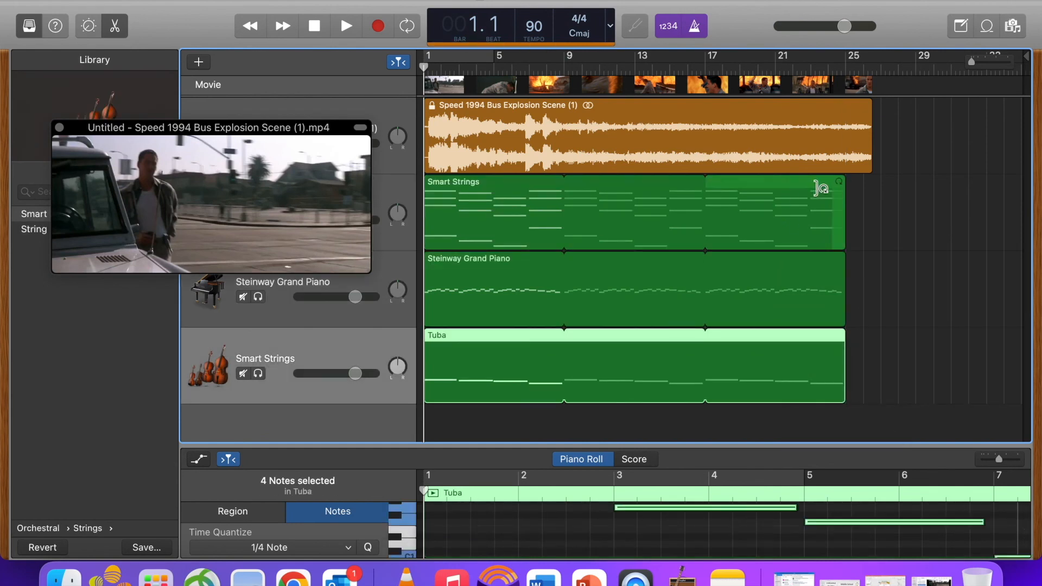
Step: Play the ending from about bar 23 past the end of the loops to hear how the music finishes, and stop playback
{"action": "left_click", "coordinate": [823, 66]}
{"action": "key", "text": "space"}
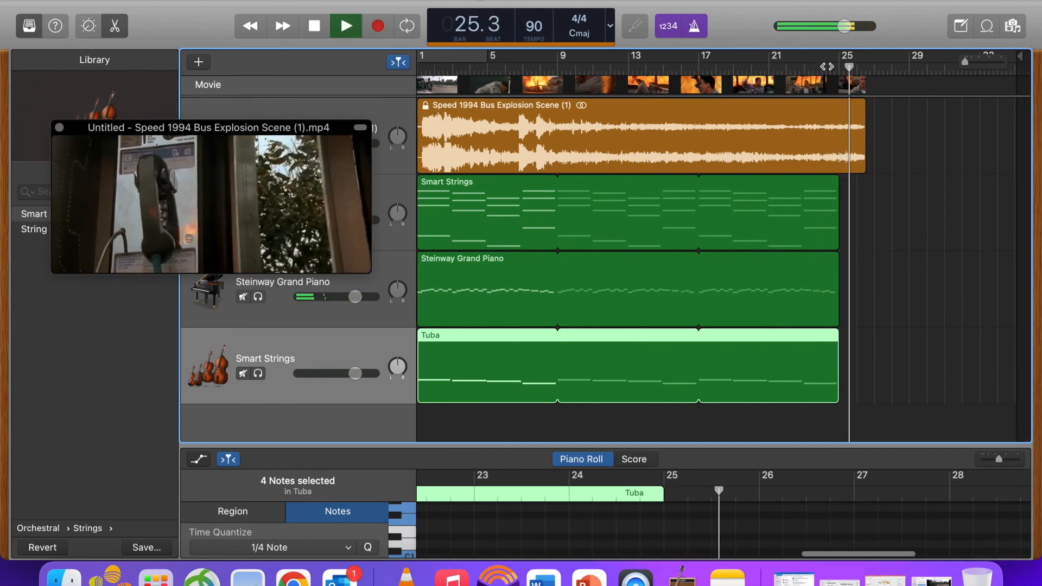
{"action": "key", "text": "space"}
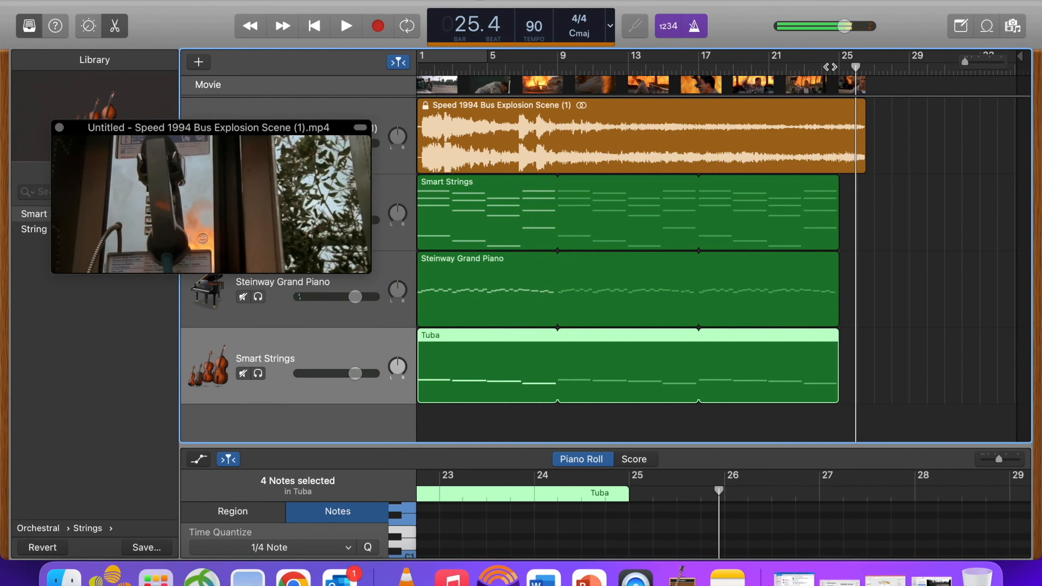
{"action": "scroll", "coordinate": [700, 264], "scroll_direction": "left", "scroll_amount": 1}
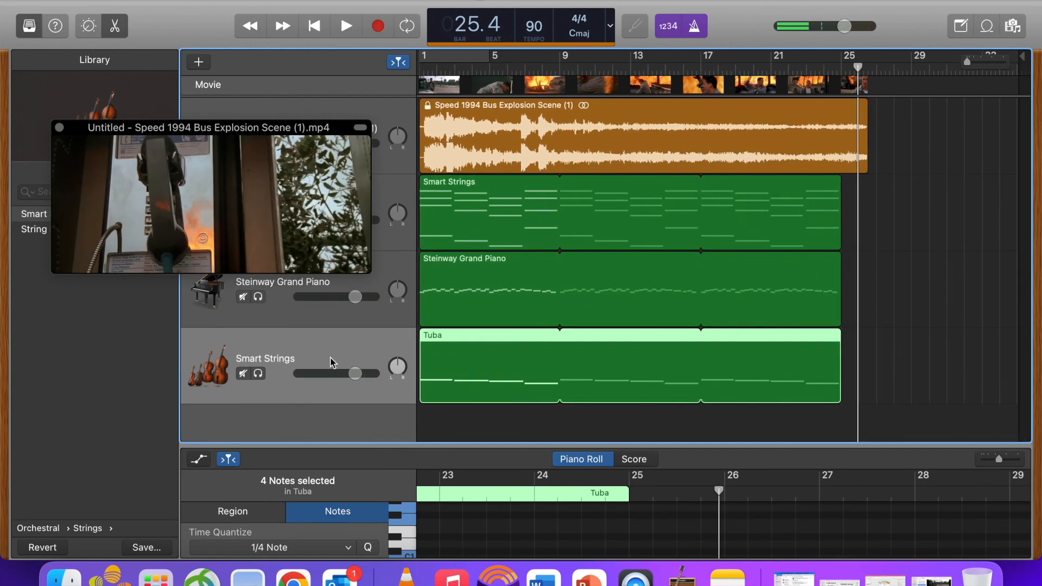
Step: Move the movie window clear of the track headers and add a track with the Blue Ridge drum kit sound
{"action": "mouse_move", "coordinate": [240, 223]}
{"action": "left_click_drag", "start_coordinate": [202, 145], "coordinate": [474, 227]}
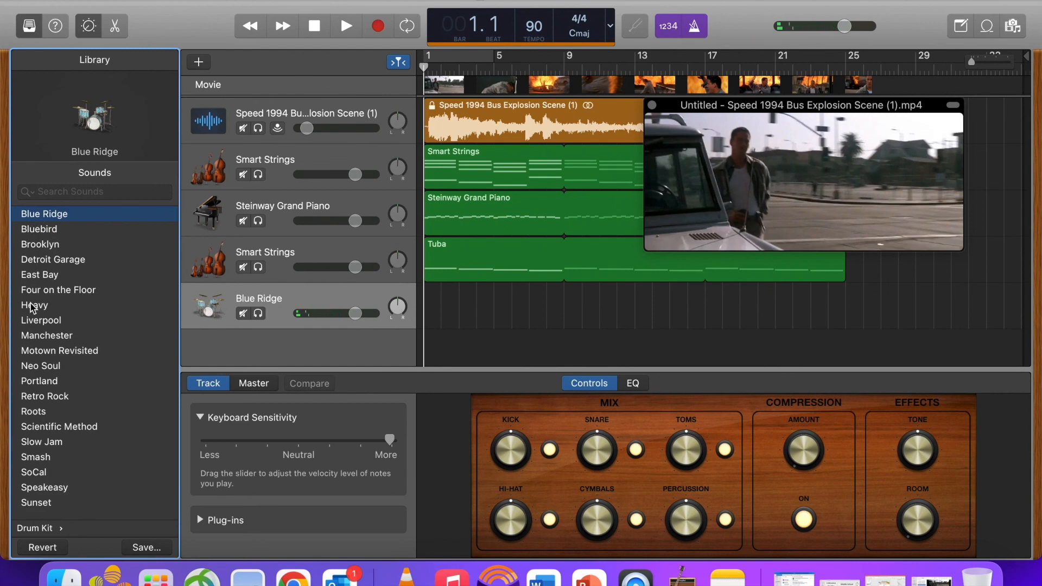
{"action": "scroll", "coordinate": [32, 306], "scroll_direction": "left", "scroll_amount": 5}
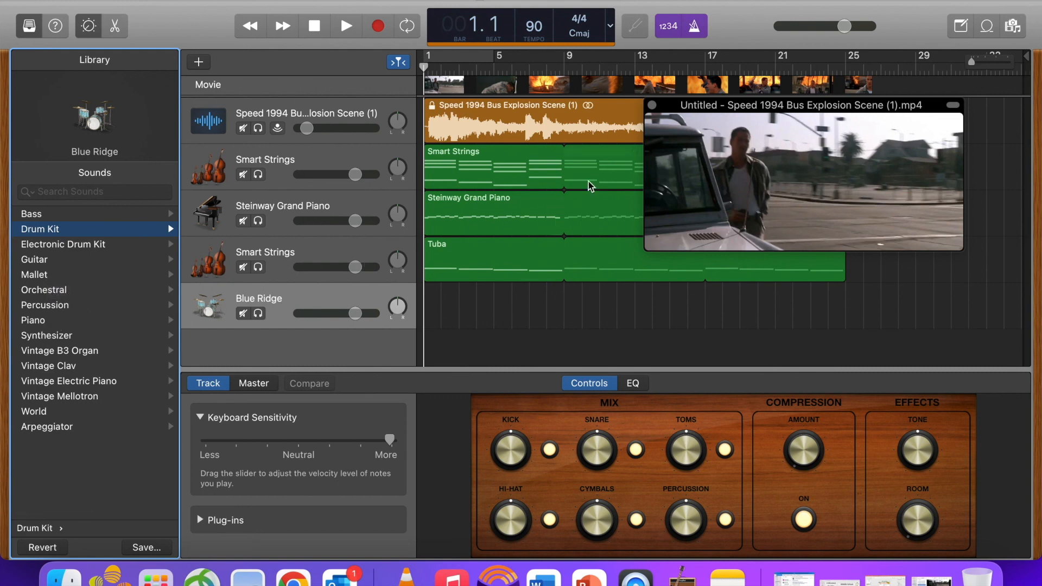
{"action": "left_click_drag", "start_coordinate": [673, 113], "coordinate": [508, 199]}
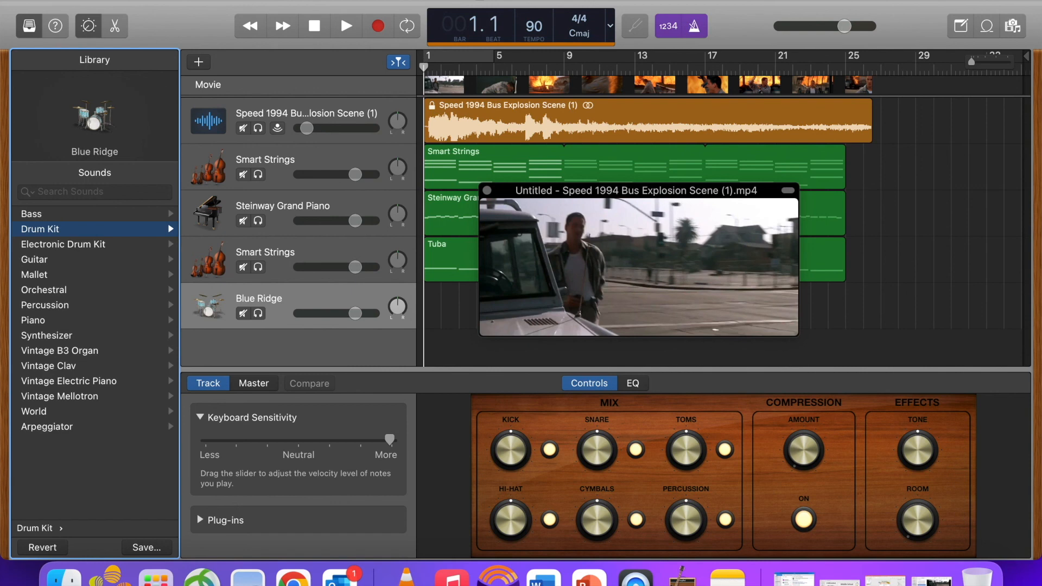
Step: Export the song to the Desktop as a High Quality (192 kBit/s) MP3 named "Speed Sad song"
{"action": "left_click", "coordinate": [301, 0]}
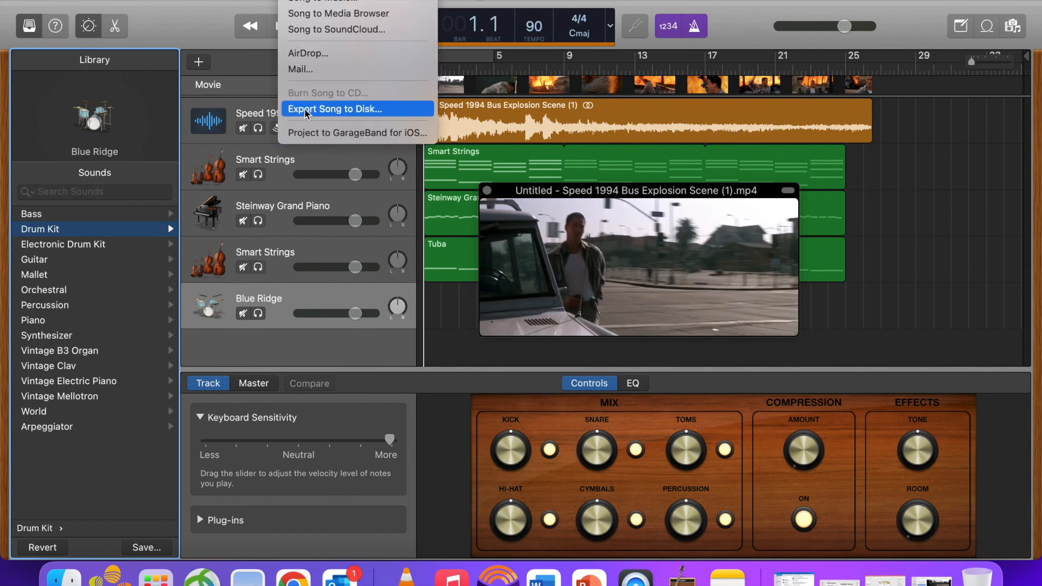
{"action": "left_click", "coordinate": [350, 113]}
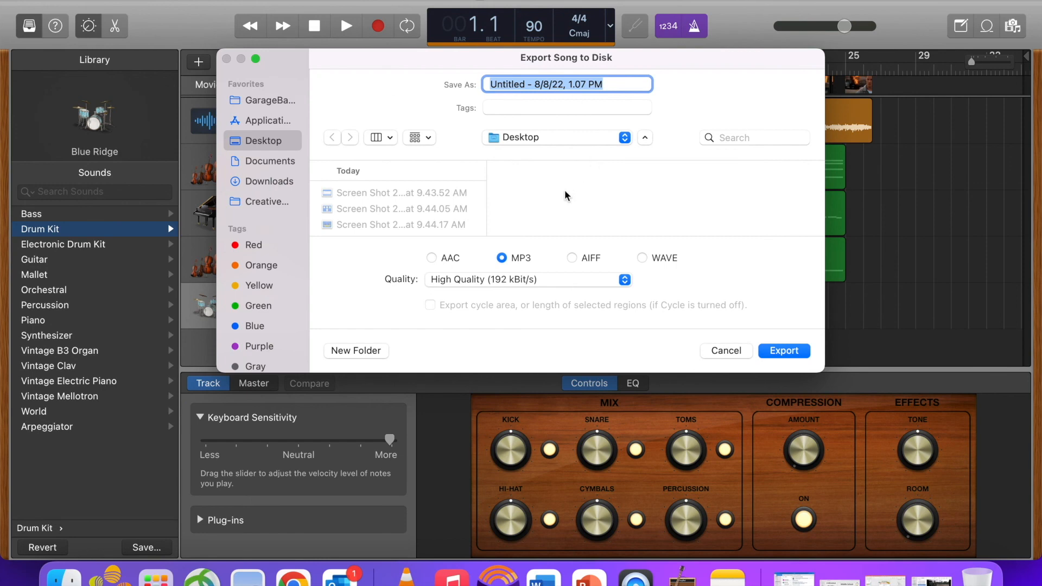
{"action": "type", "text": "Speed Sad song"}
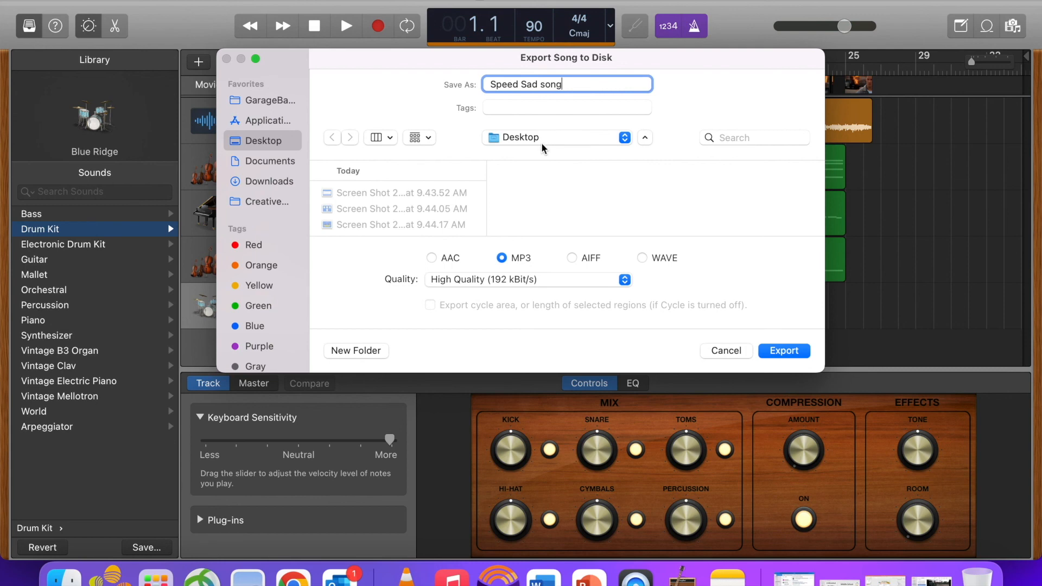
{"action": "left_click", "coordinate": [517, 258]}
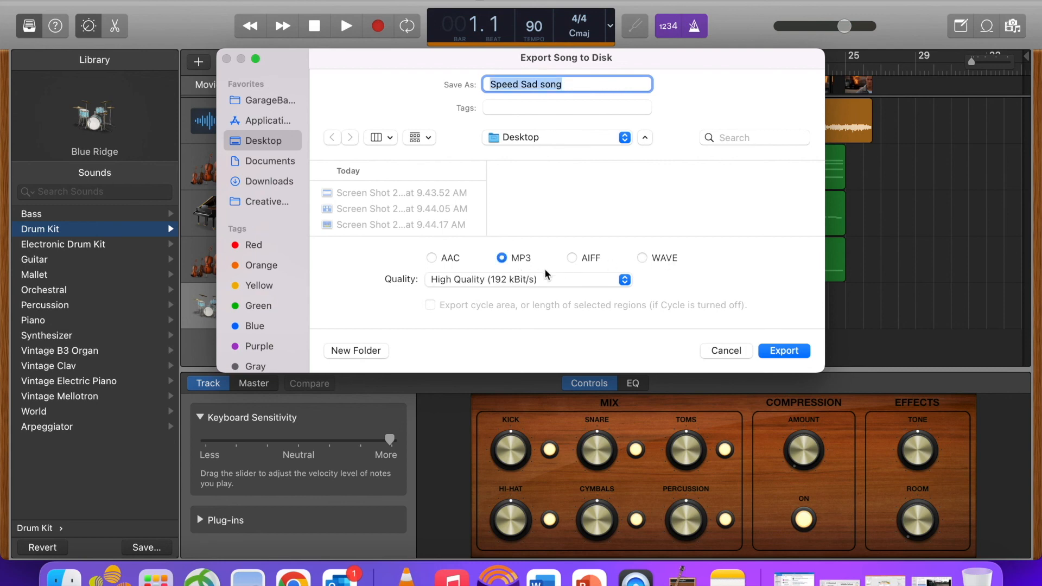
{"action": "left_click", "coordinate": [773, 349]}
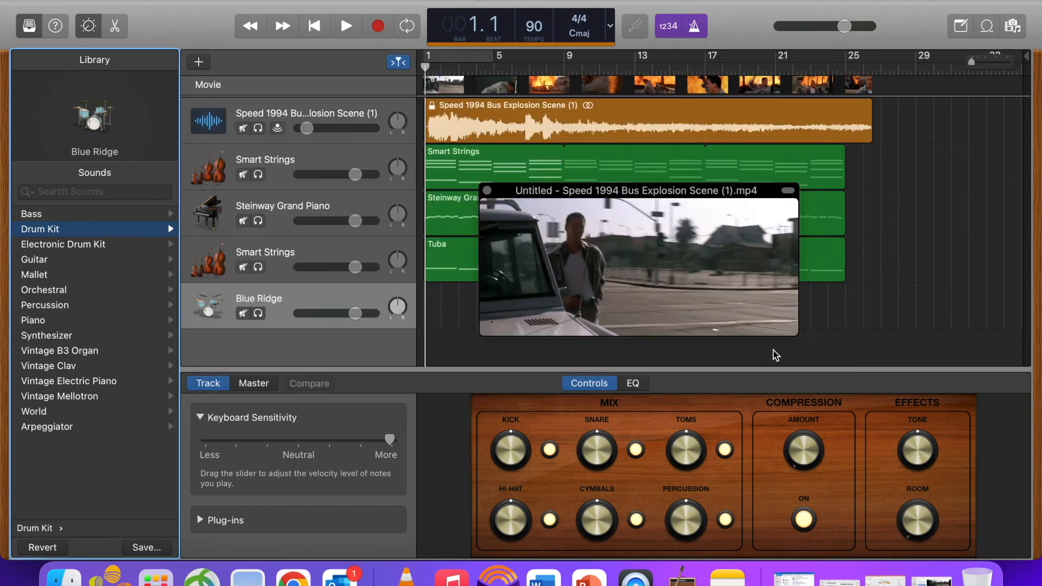